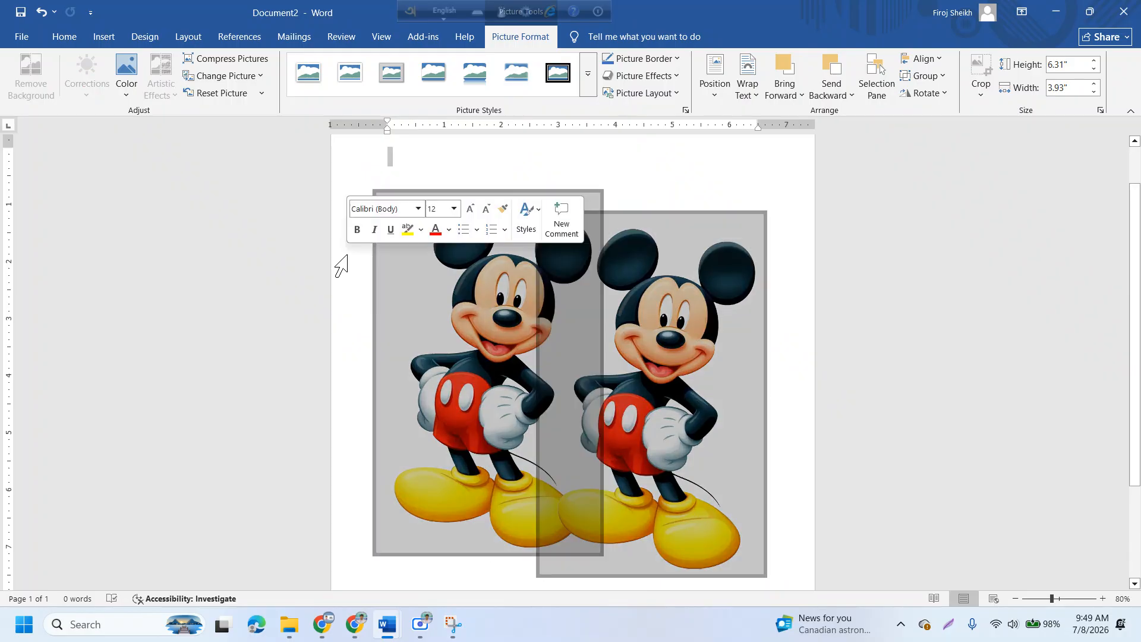
Step: Select both Mickey Mouse pictures, dismissing the Sticky Keys prompt, and apply Align Middle to them
{"action": "left_click", "coordinate": [715, 178]}
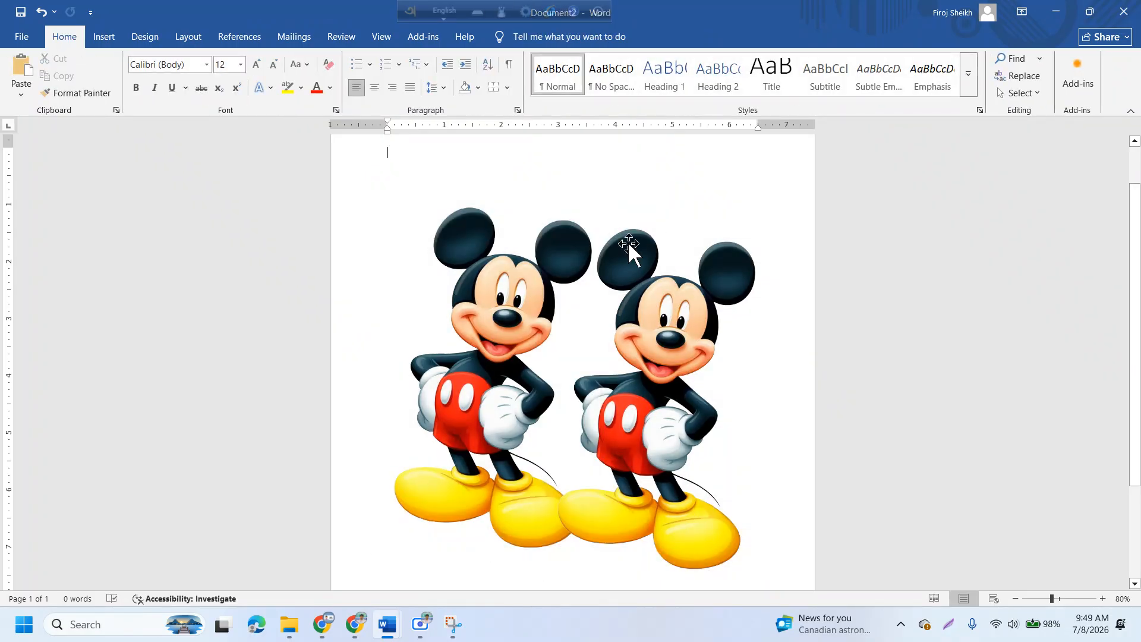
{"action": "left_click", "coordinate": [529, 264]}
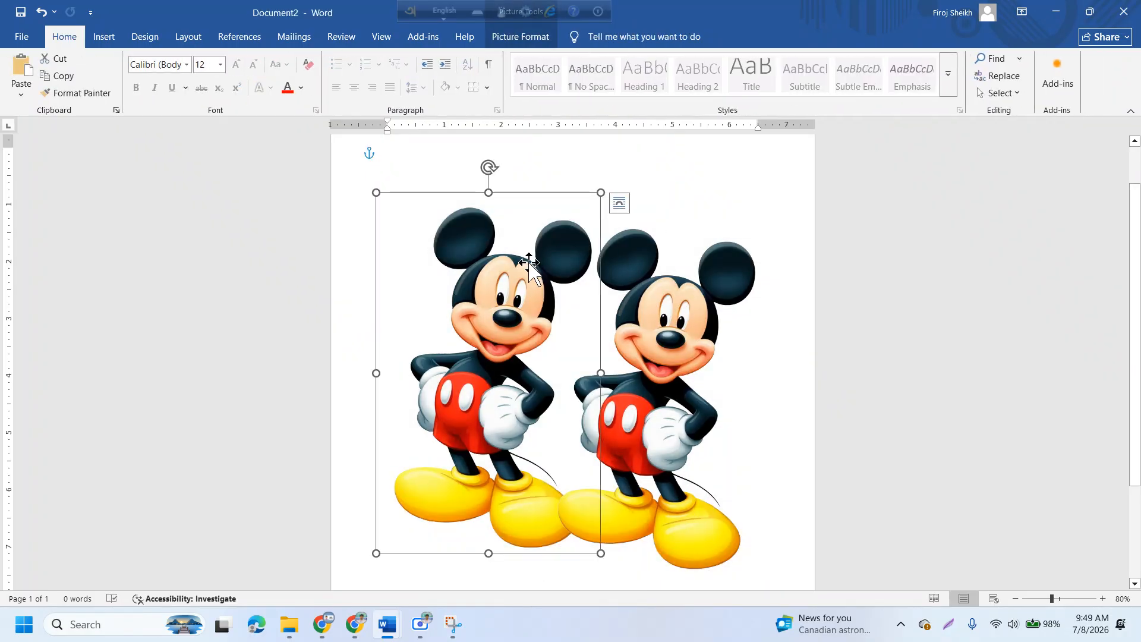
{"action": "left_click", "coordinate": [683, 306], "text": "shift"}
{"action": "key", "text": "shift"}
{"action": "key", "text": "shift"}
{"action": "key", "text": "shift"}
{"action": "key", "text": "shift"}
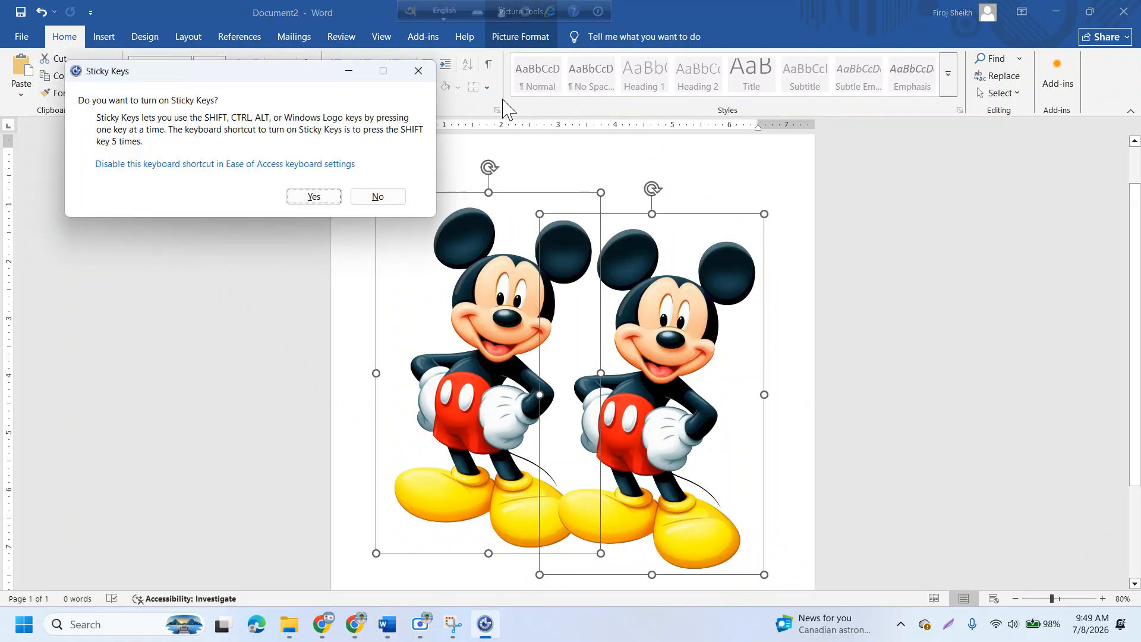
{"action": "left_click", "coordinate": [418, 71]}
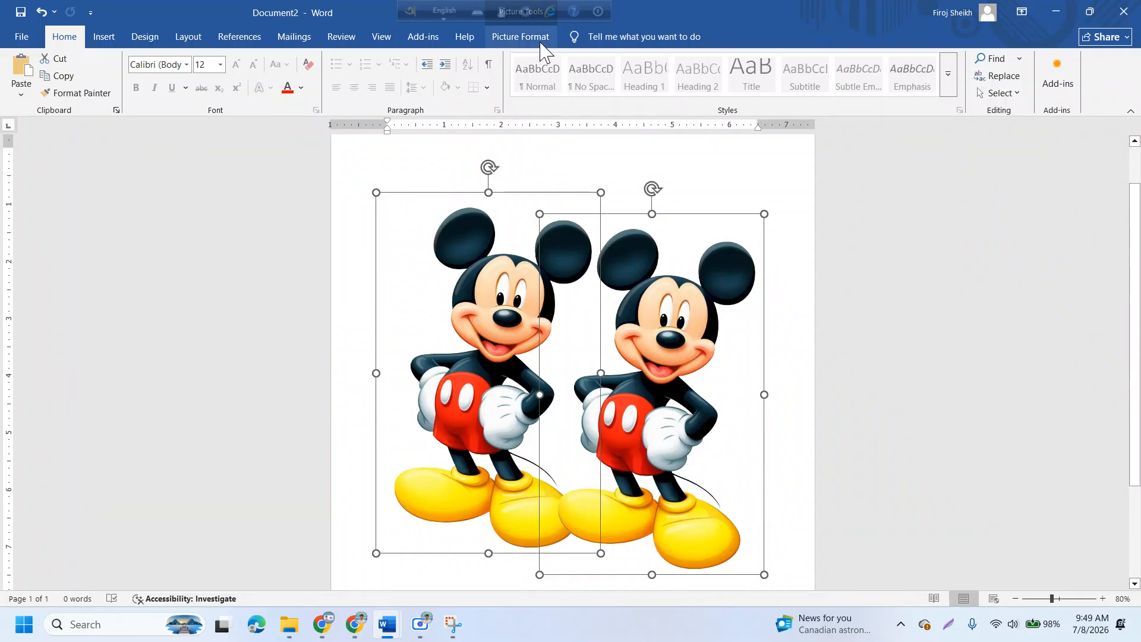
{"action": "left_click", "coordinate": [520, 37]}
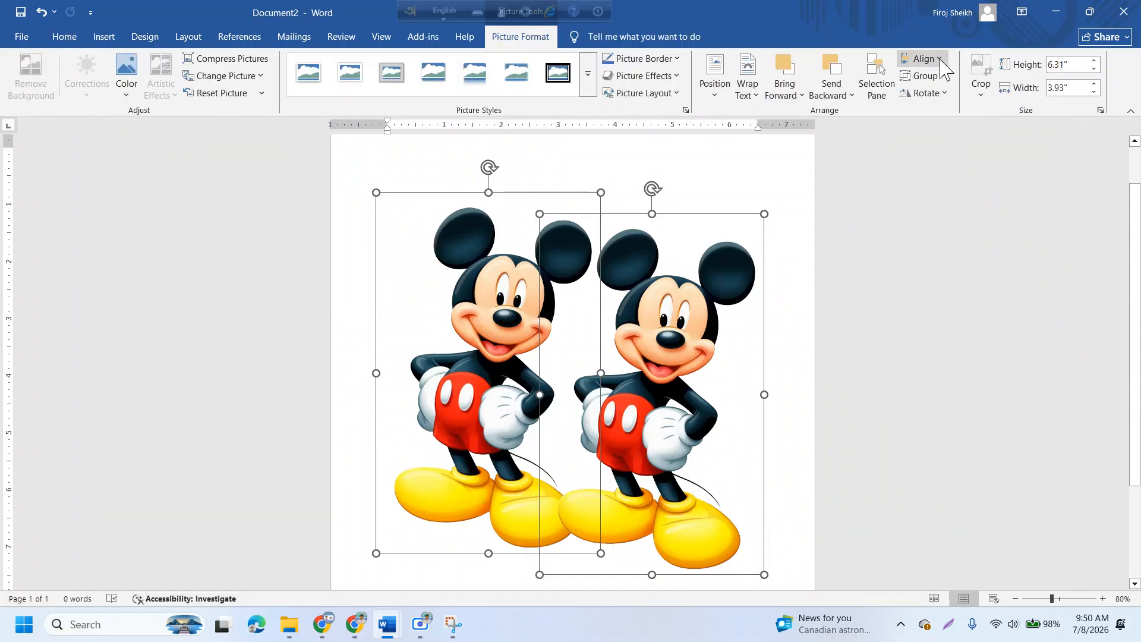
{"action": "left_click", "coordinate": [945, 70]}
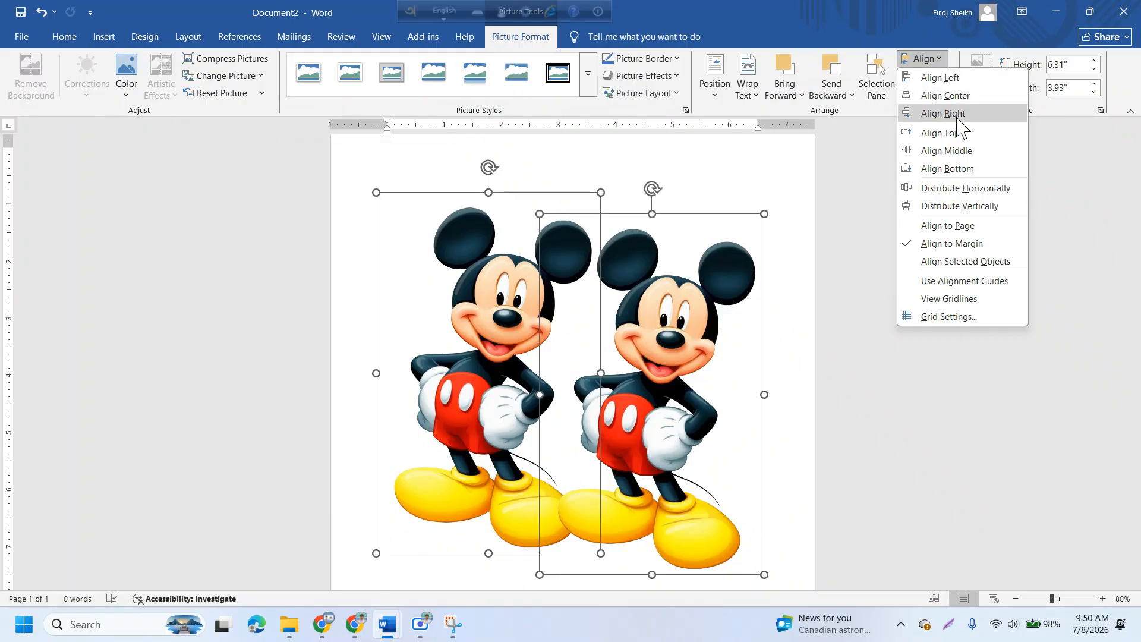
{"action": "left_click", "coordinate": [963, 154]}
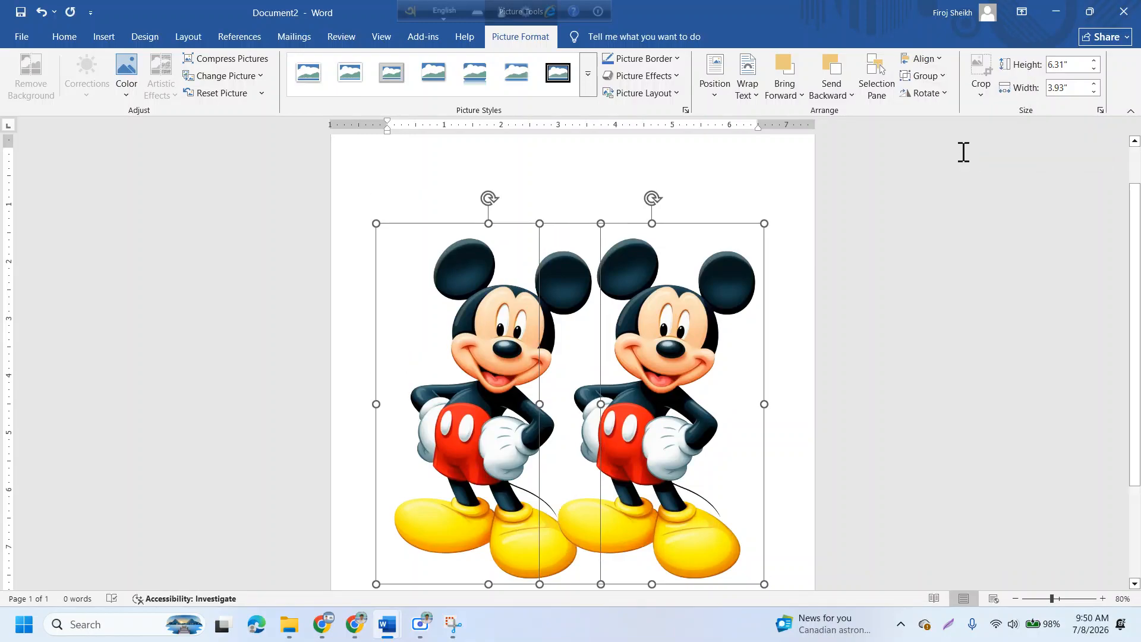
Step: Duplicate the right-hand Mickey Mouse picture and place the copy beside it at the page's right edge
{"action": "left_click", "coordinate": [778, 362]}
{"action": "left_click", "coordinate": [668, 328]}
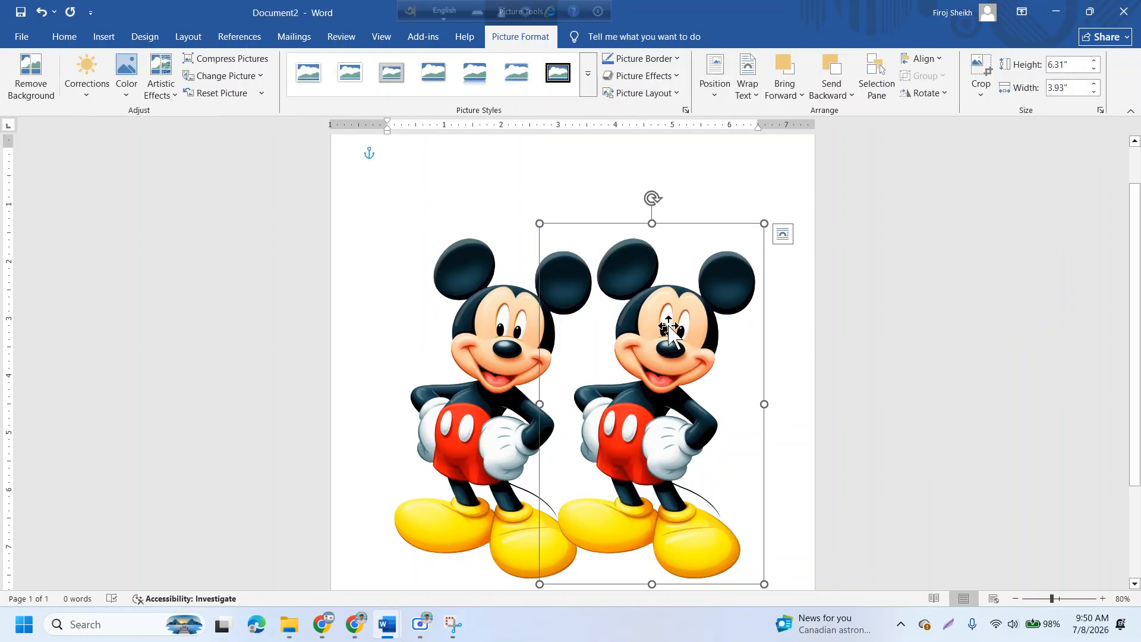
{"action": "left_click_drag", "start_coordinate": [671, 332], "coordinate": [815, 330]}
Step: Select all three pictures together and shift them left so the third one sits mostly on the page
{"action": "left_click", "coordinate": [674, 324], "text": "shift"}
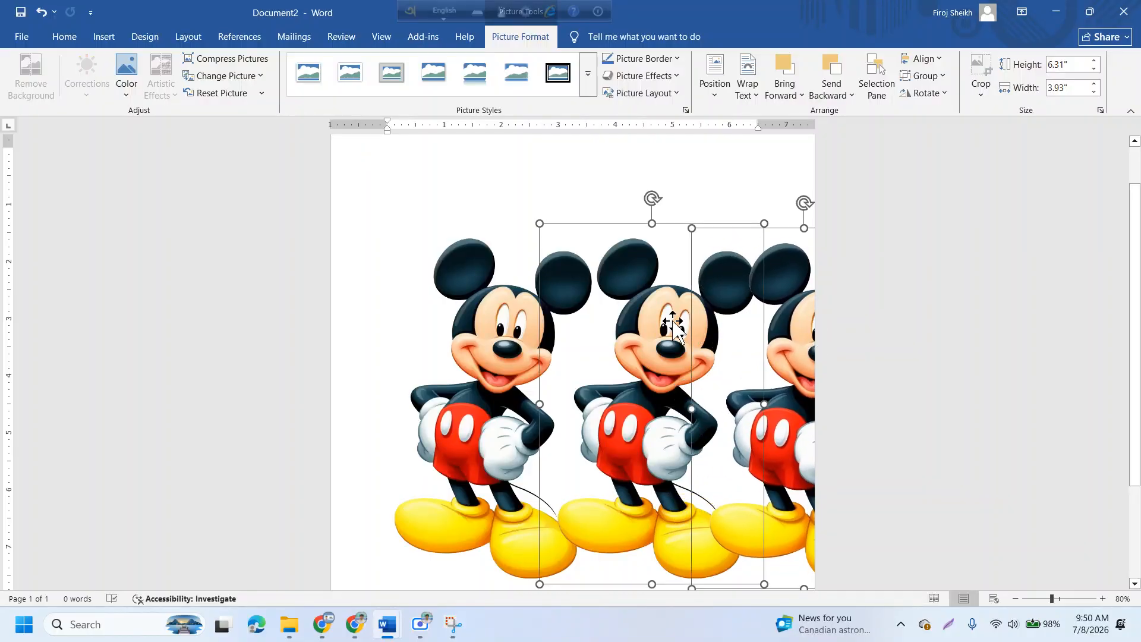
{"action": "left_click", "coordinate": [488, 328], "text": "shift"}
{"action": "left_click_drag", "start_coordinate": [488, 328], "coordinate": [410, 328]}
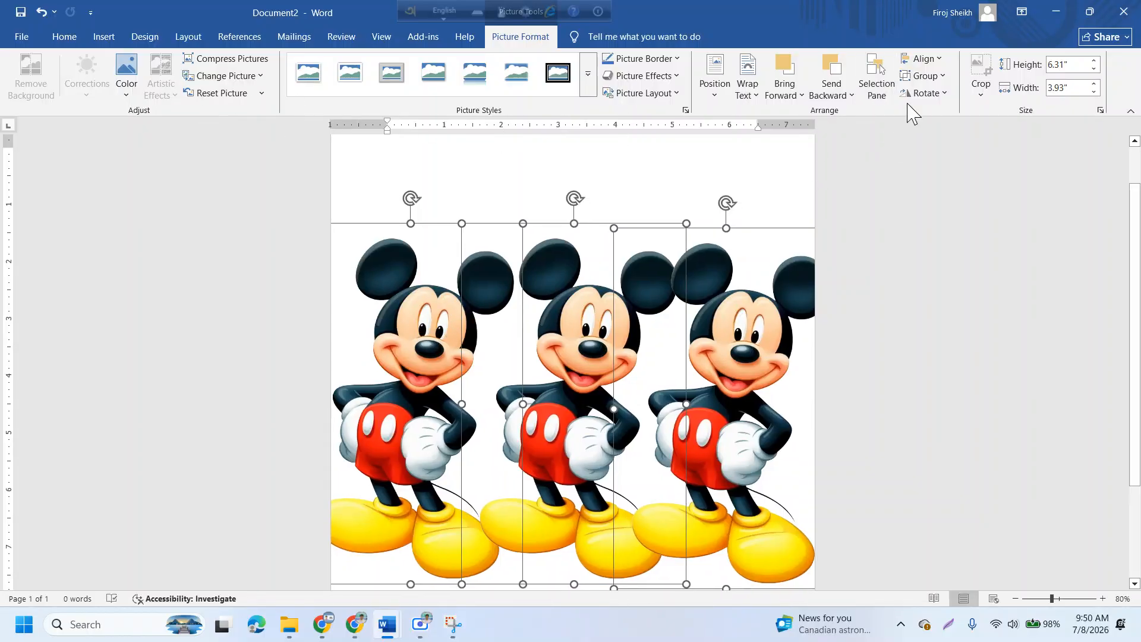
Step: Apply Align Middle to the three selected pictures and clear the selection
{"action": "left_click", "coordinate": [925, 59]}
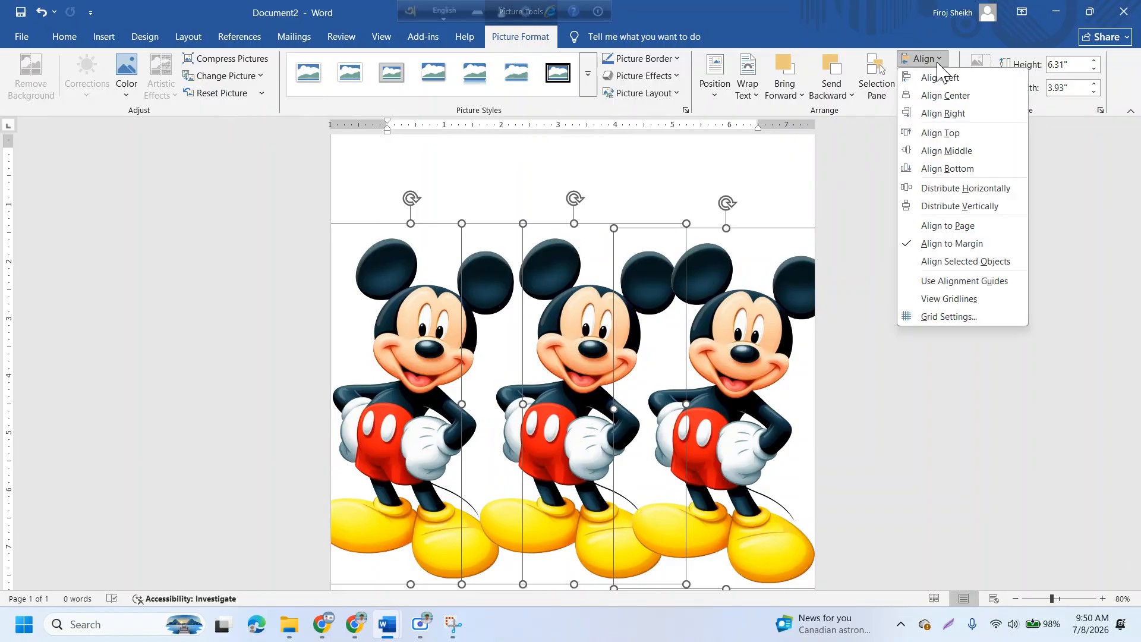
{"action": "left_click", "coordinate": [950, 153]}
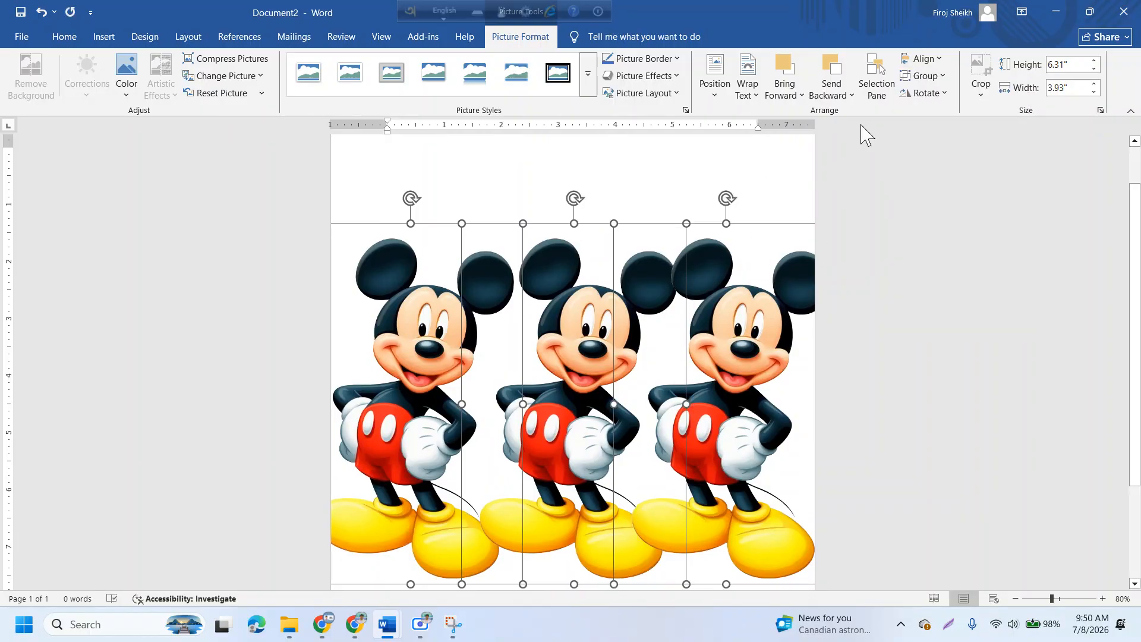
{"action": "left_click", "coordinate": [939, 63]}
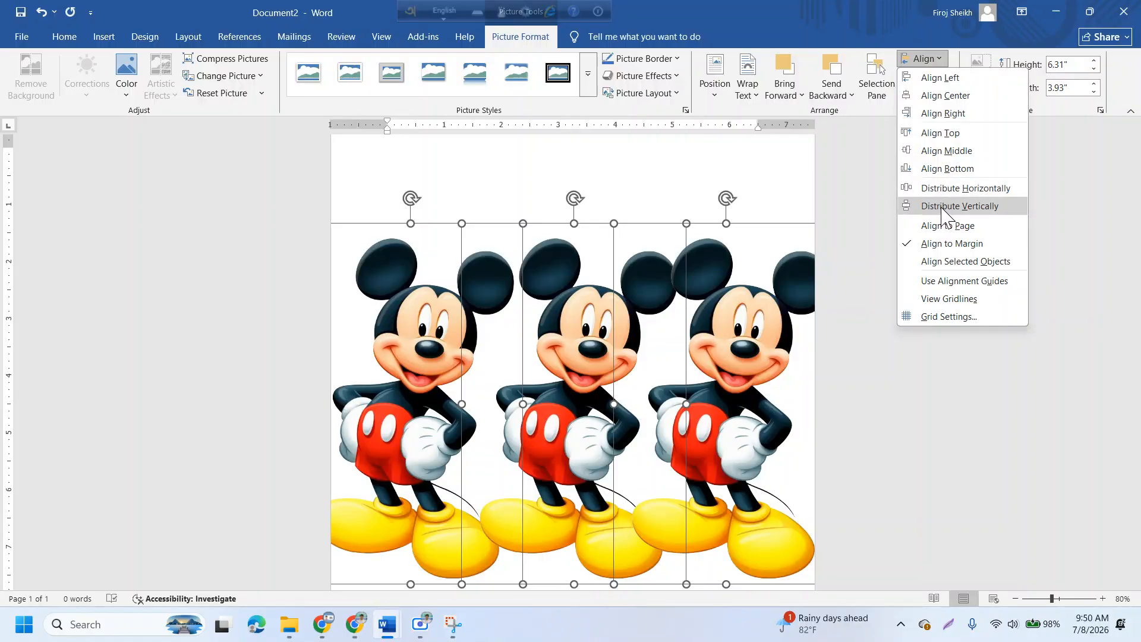
{"action": "left_click", "coordinate": [670, 175]}
{"action": "left_click", "coordinate": [606, 173]}
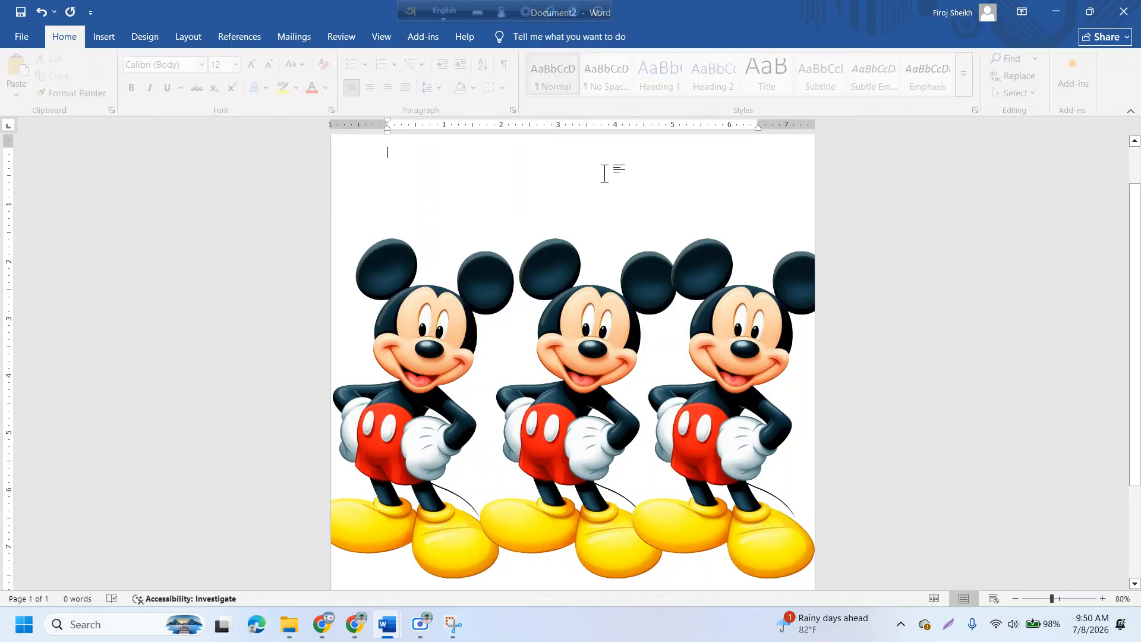
Step: Spread the three pictures apart horizontally, moving the first and second ones left and the third one right
{"action": "left_click", "coordinate": [426, 329]}
{"action": "left_click_drag", "start_coordinate": [426, 328], "coordinate": [371, 333]}
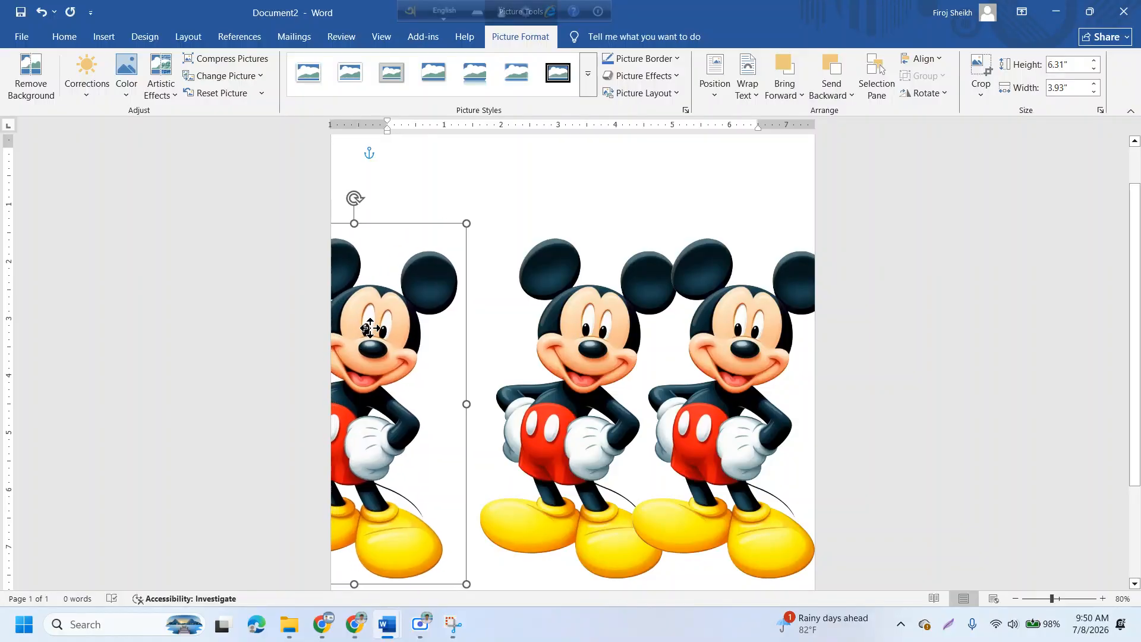
{"action": "left_click", "coordinate": [592, 364]}
{"action": "left_click_drag", "start_coordinate": [591, 364], "coordinate": [568, 364]}
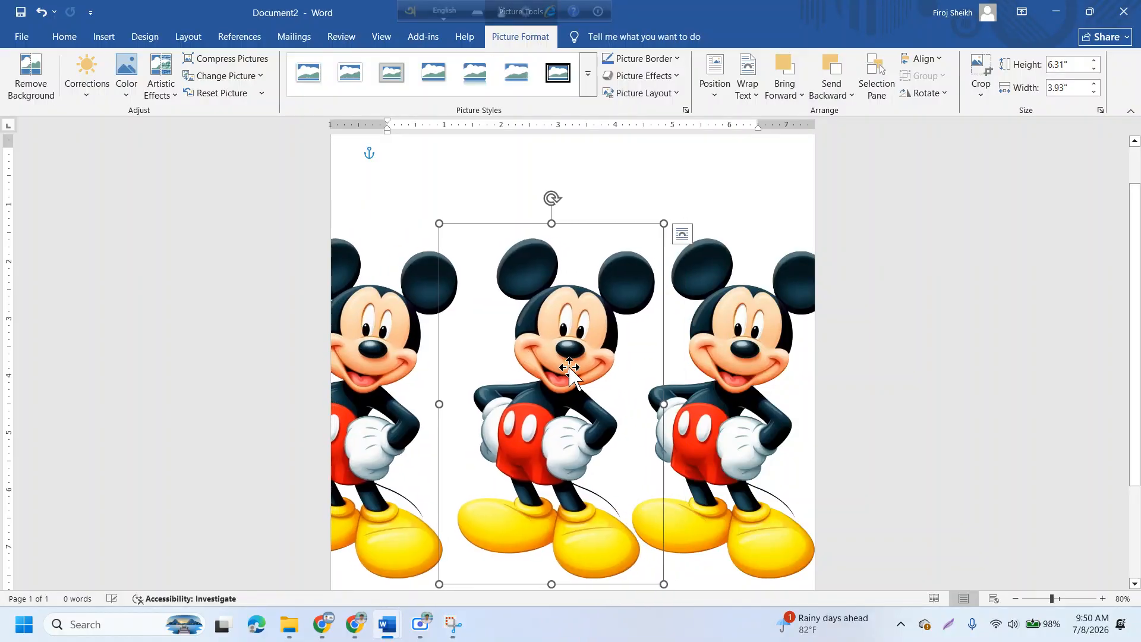
{"action": "left_click_drag", "start_coordinate": [723, 348], "coordinate": [750, 347]}
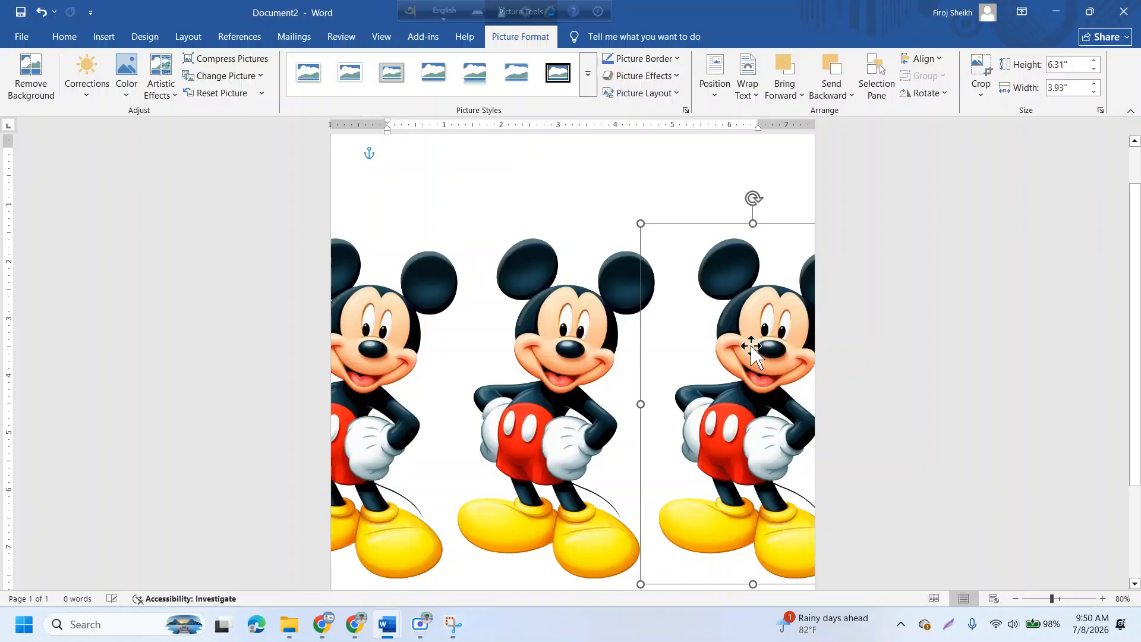
Step: Select all three spread-out pictures and apply Align Middle to them again
{"action": "left_click", "coordinate": [404, 305]}
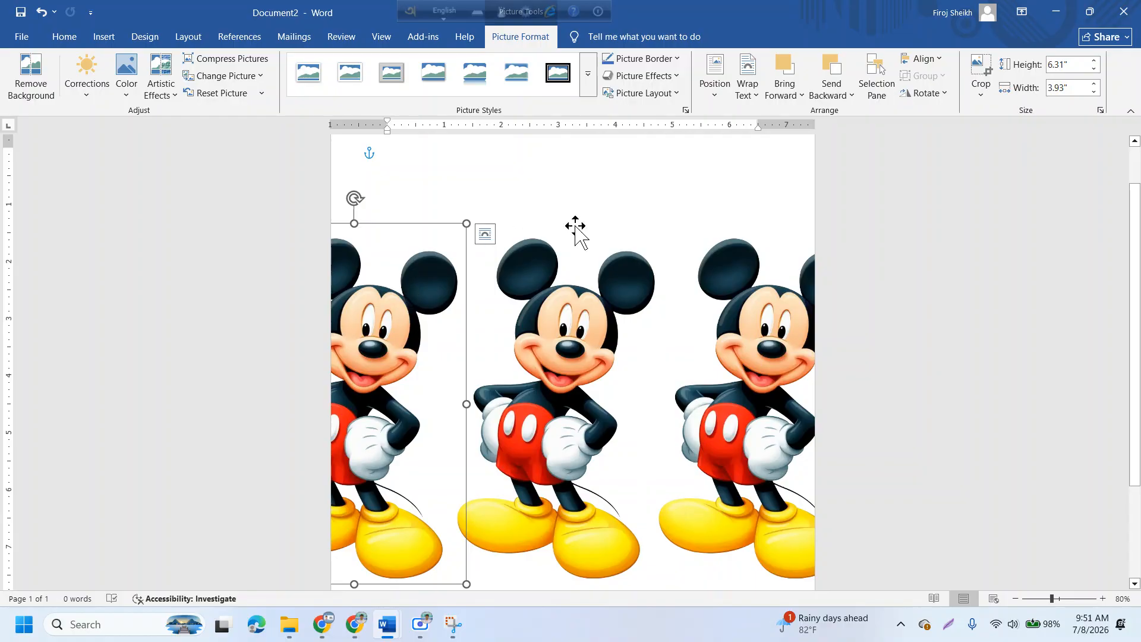
{"action": "left_click", "coordinate": [583, 324], "text": "ctrl"}
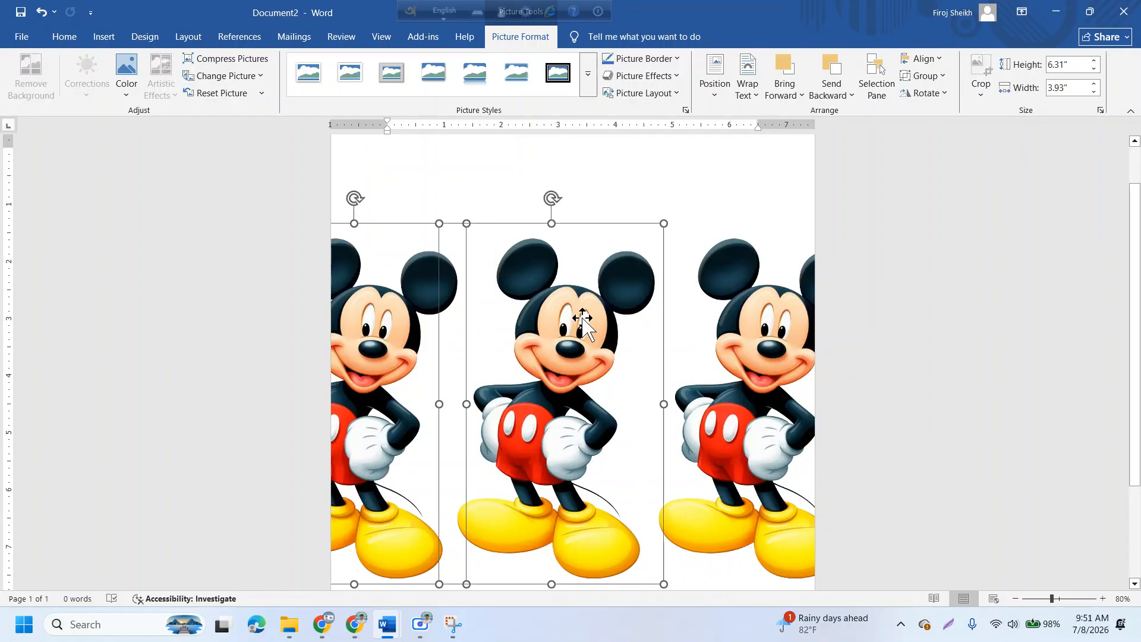
{"action": "left_click", "coordinate": [784, 334], "text": "ctrl"}
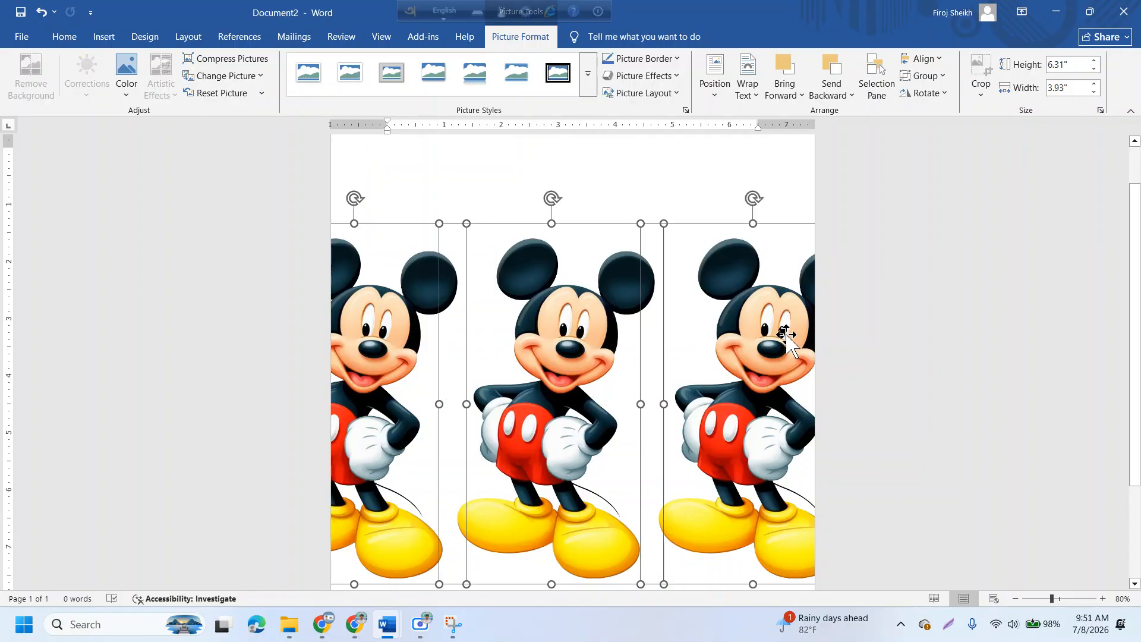
{"action": "left_click", "coordinate": [924, 60]}
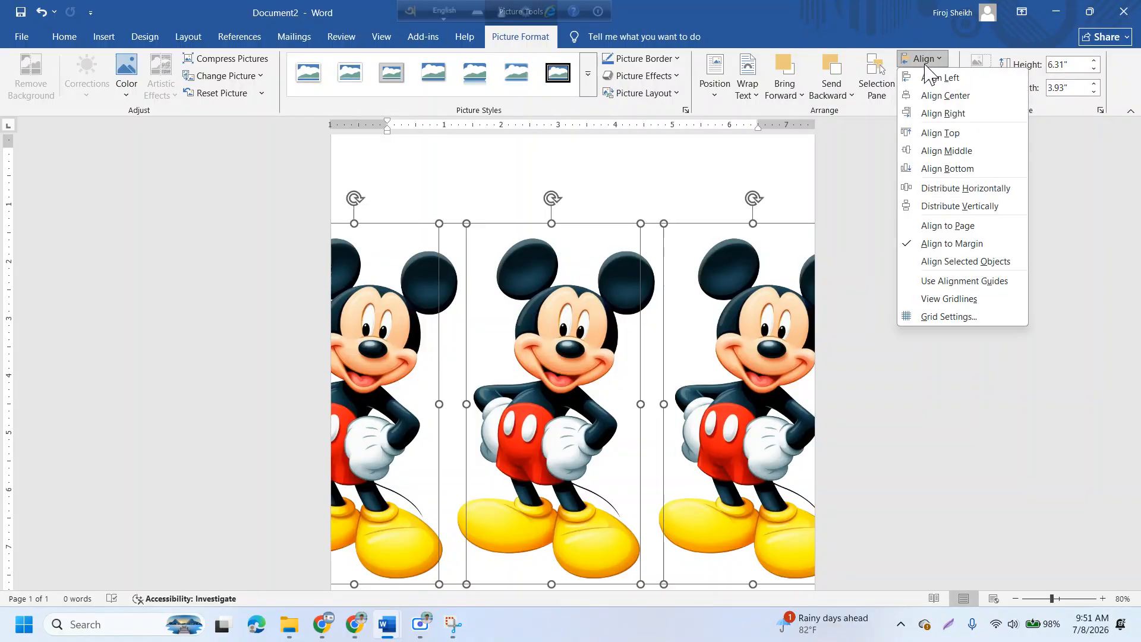
{"action": "left_click", "coordinate": [945, 151]}
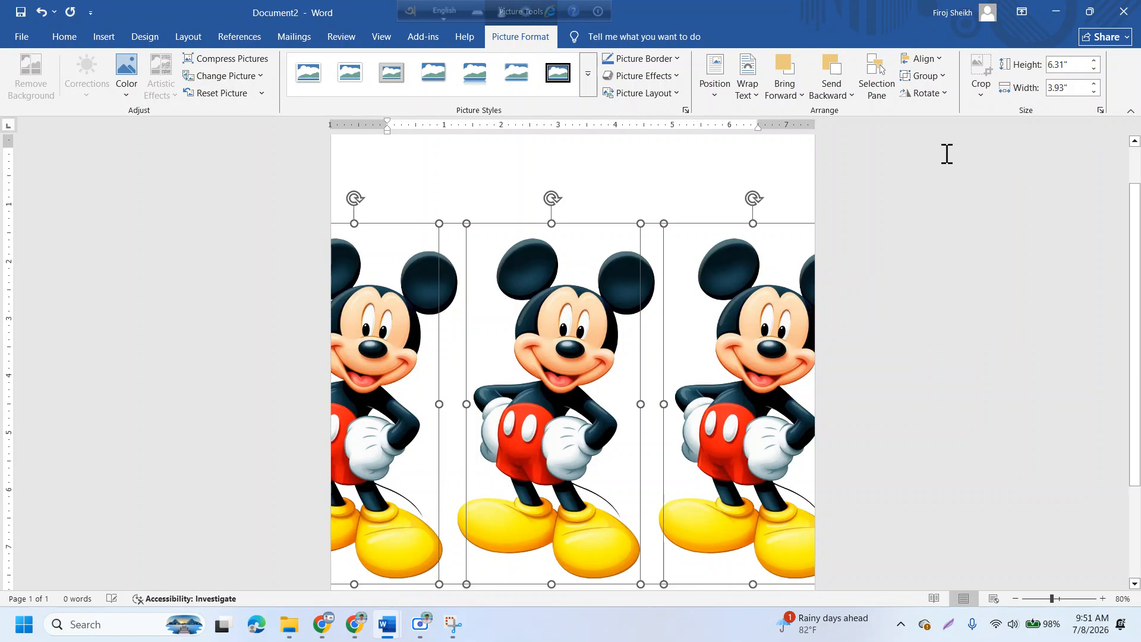
Step: Distribute the three pictures horizontally between the page margins and clear the selection
{"action": "left_click", "coordinate": [921, 58]}
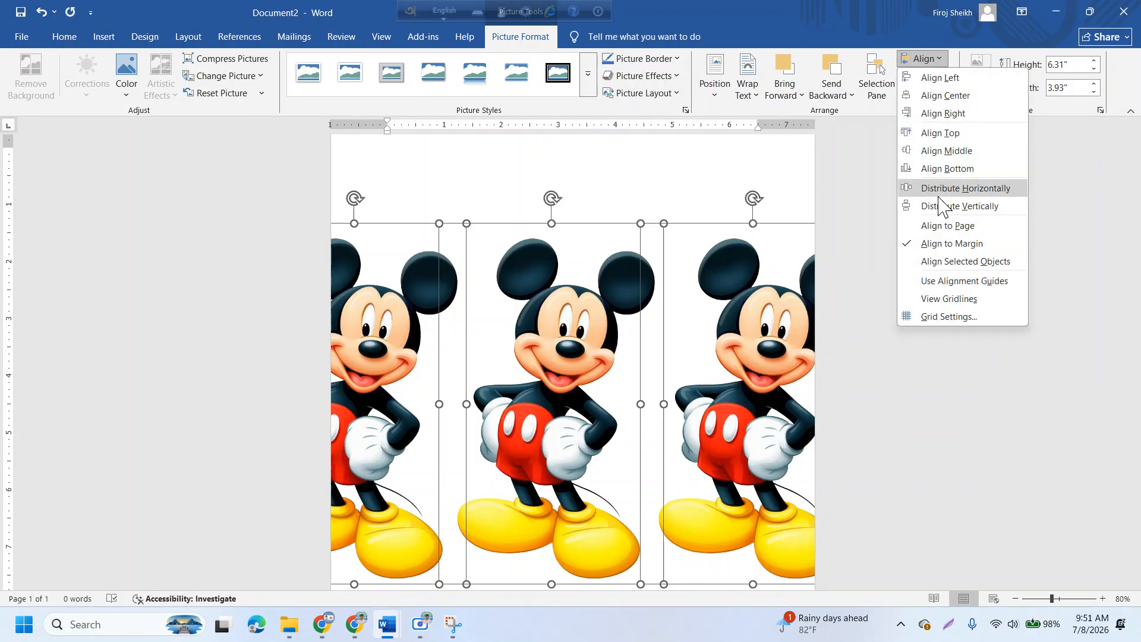
{"action": "left_click", "coordinate": [940, 195]}
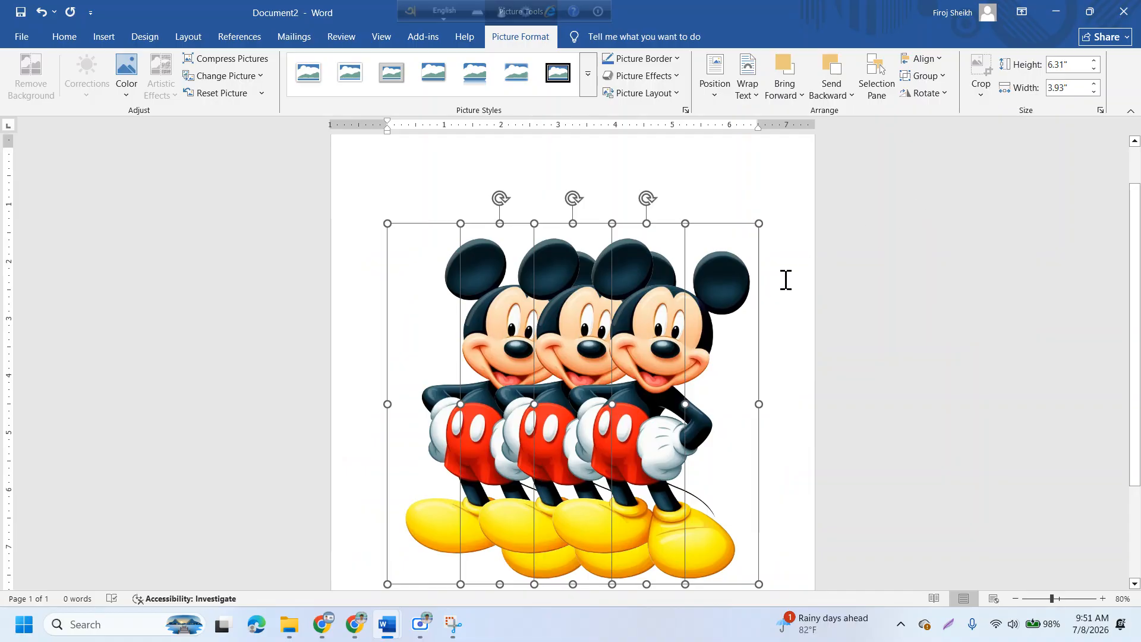
{"action": "left_click", "coordinate": [809, 440]}
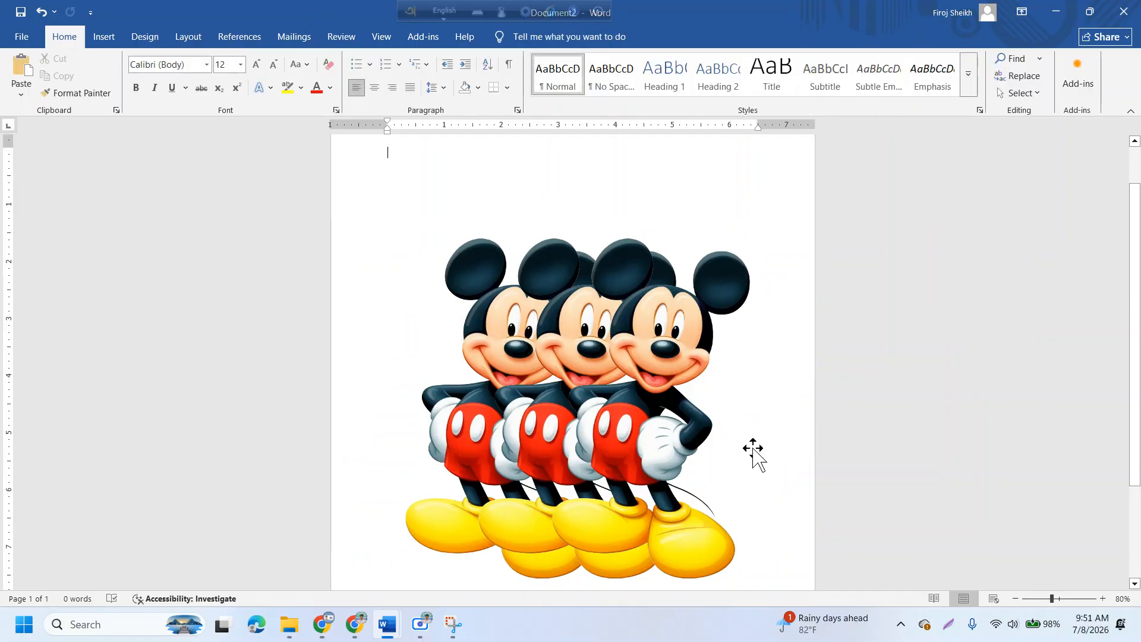
Step: Separate the overlapping pictures by moving the front one to the right and the rear one to the left of the middle picture
{"action": "scroll", "coordinate": [629, 443], "scroll_direction": "down", "scroll_amount": 1}
{"action": "scroll", "coordinate": [569, 414], "scroll_direction": "down", "scroll_amount": 1}
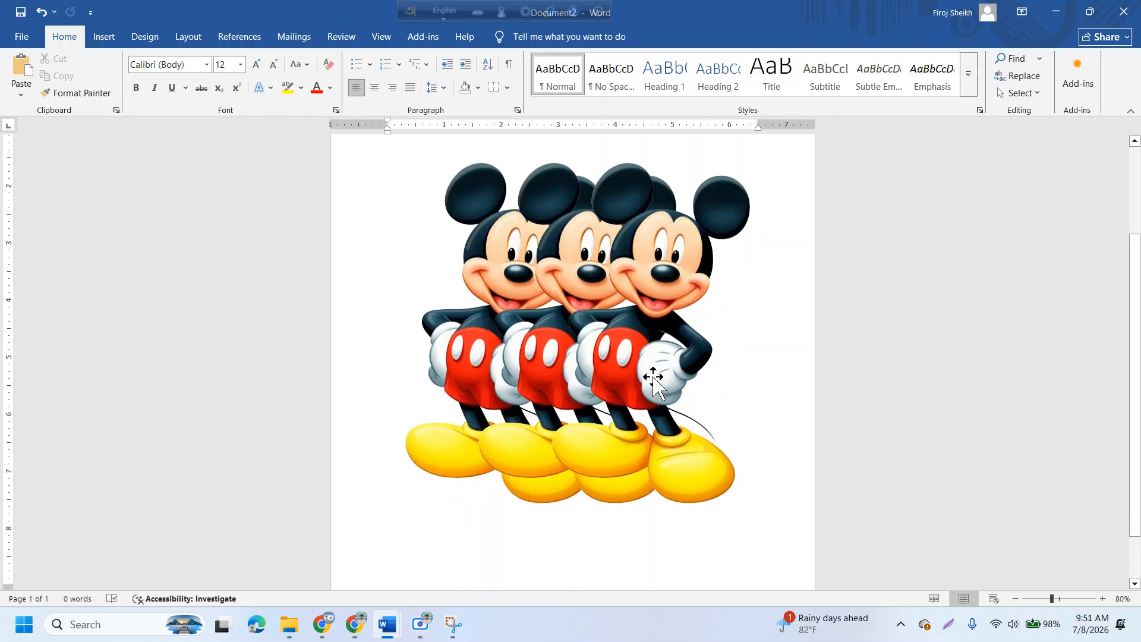
{"action": "left_click", "coordinate": [654, 355]}
{"action": "left_click_drag", "start_coordinate": [654, 354], "coordinate": [724, 357]}
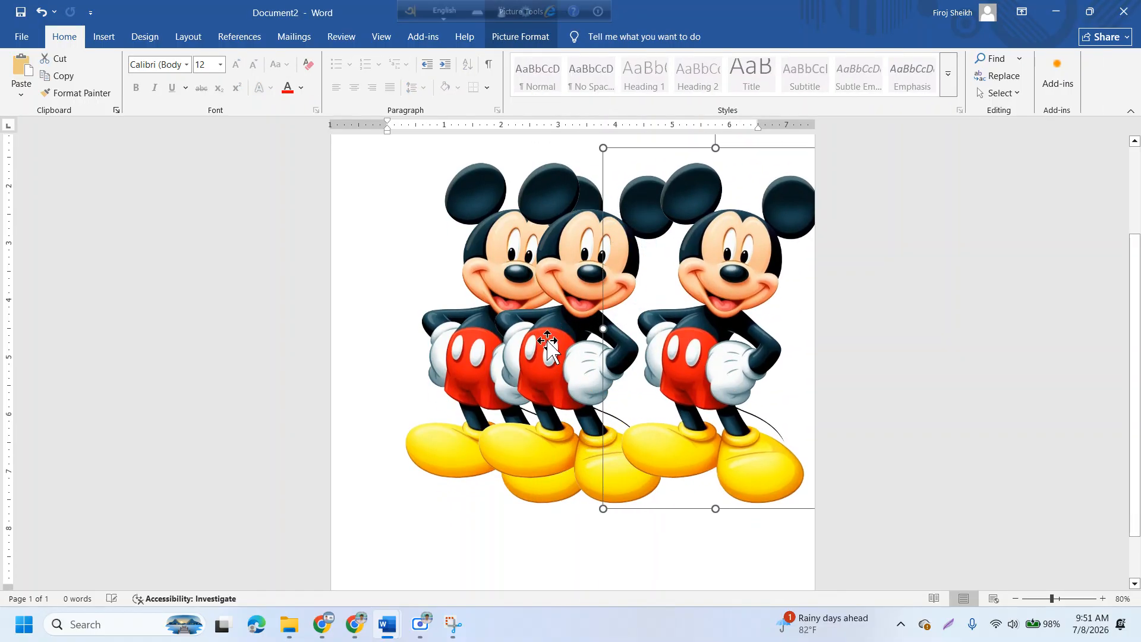
{"action": "left_click", "coordinate": [445, 333]}
{"action": "left_click_drag", "start_coordinate": [445, 332], "coordinate": [362, 333]}
{"action": "left_click", "coordinate": [605, 318]}
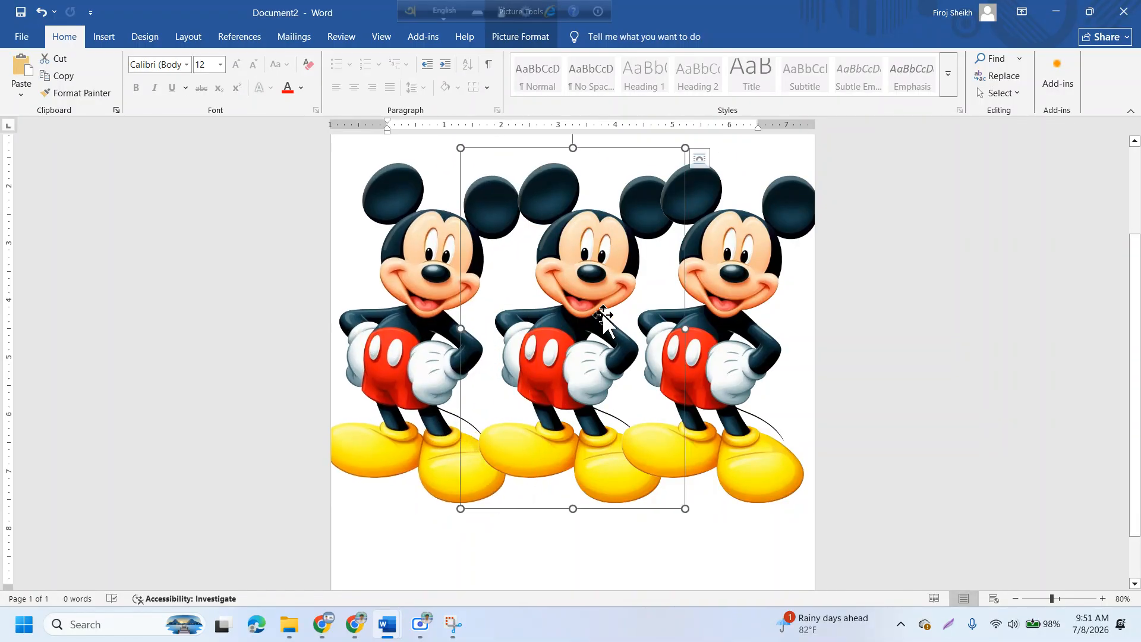
{"action": "left_click", "coordinate": [746, 317]}
{"action": "left_click_drag", "start_coordinate": [746, 318], "coordinate": [760, 322]}
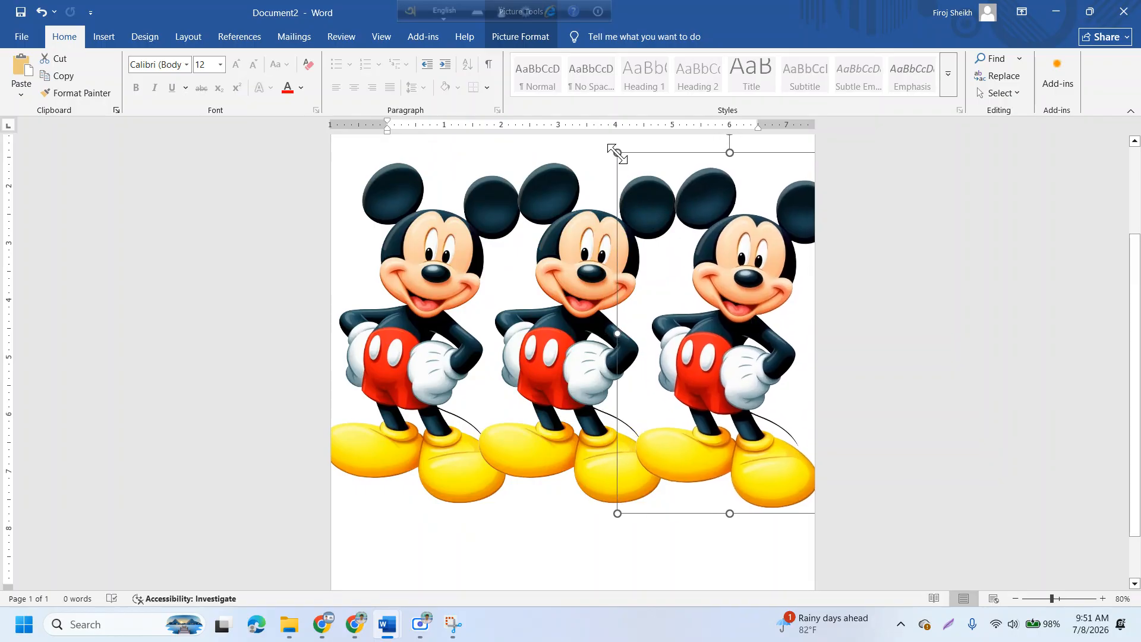
Step: Shrink the right-hand picture proportionally to about a quarter of its size and keep it near the page's right edge
{"action": "left_click_drag", "start_coordinate": [631, 162], "coordinate": [821, 392]}
{"action": "left_click_drag", "start_coordinate": [787, 442], "coordinate": [743, 421]}
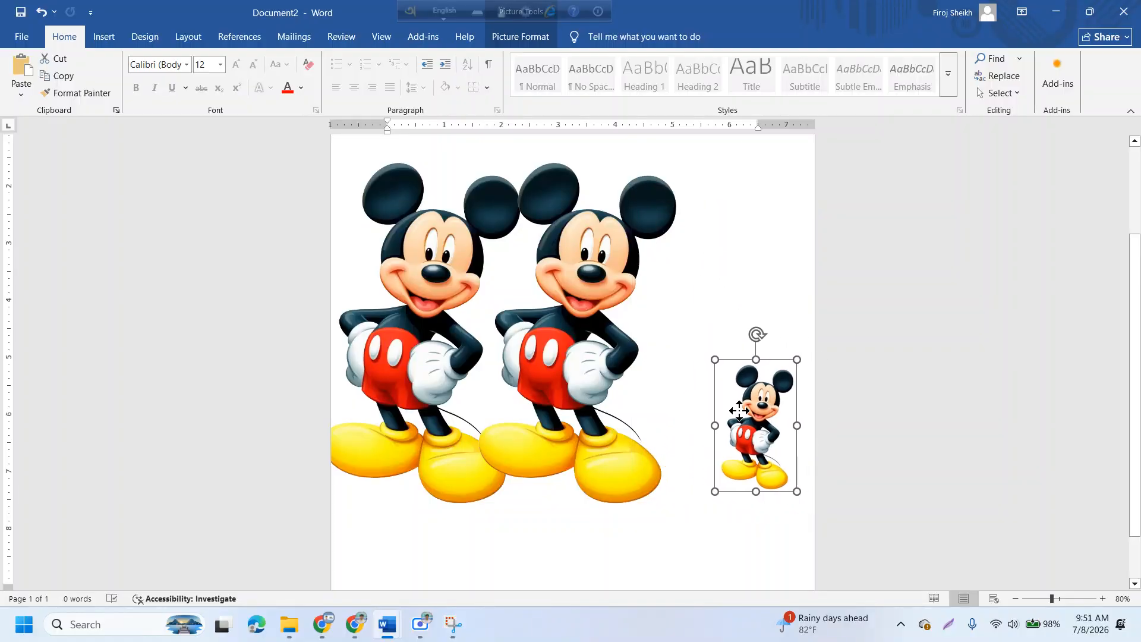
{"action": "left_click_drag", "start_coordinate": [797, 360], "coordinate": [769, 405]}
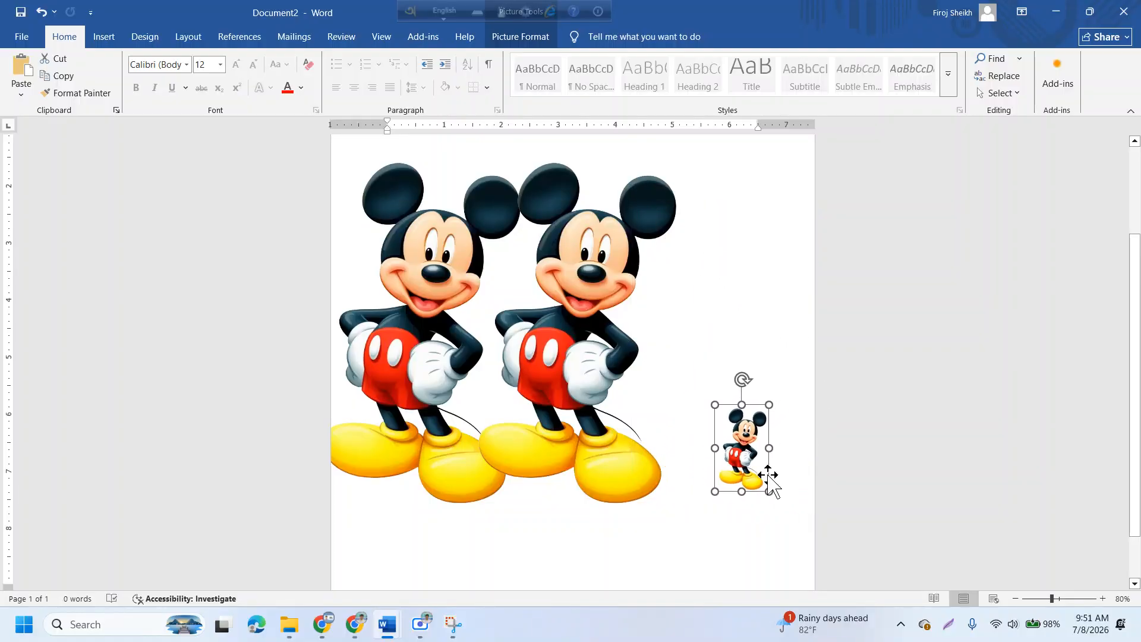
Step: Shrink the middle picture to about two-thirds size beside the large one, and slightly enlarge the smallest picture
{"action": "left_click", "coordinate": [552, 335]}
{"action": "left_click_drag", "start_coordinate": [459, 147], "coordinate": [542, 308]}
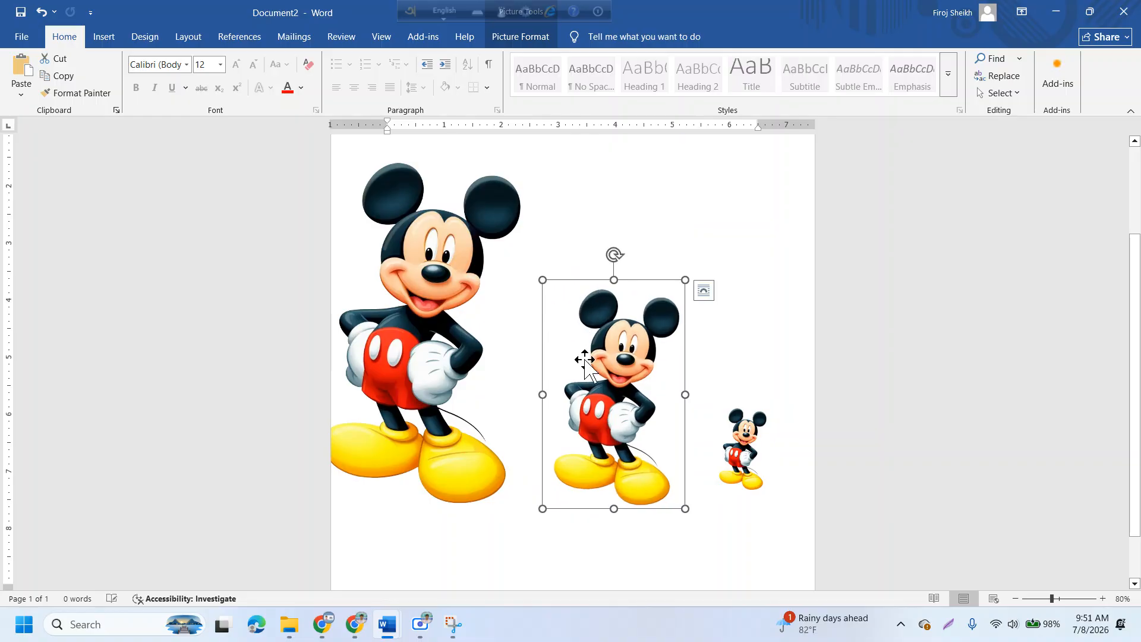
{"action": "left_click_drag", "start_coordinate": [598, 360], "coordinate": [561, 354]}
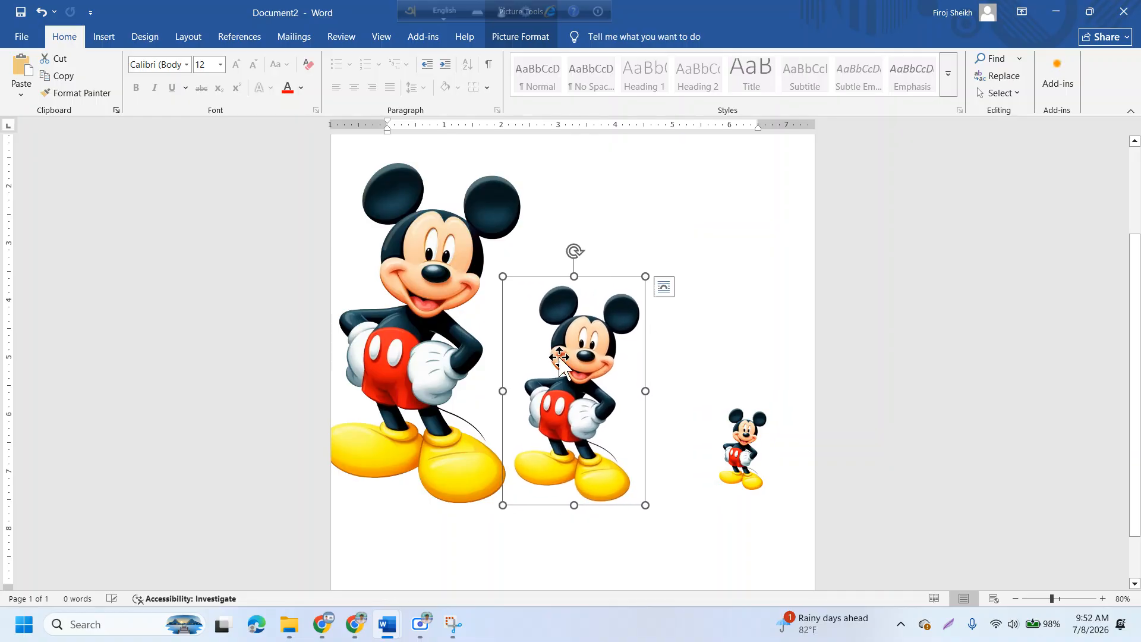
{"action": "left_click", "coordinate": [744, 443]}
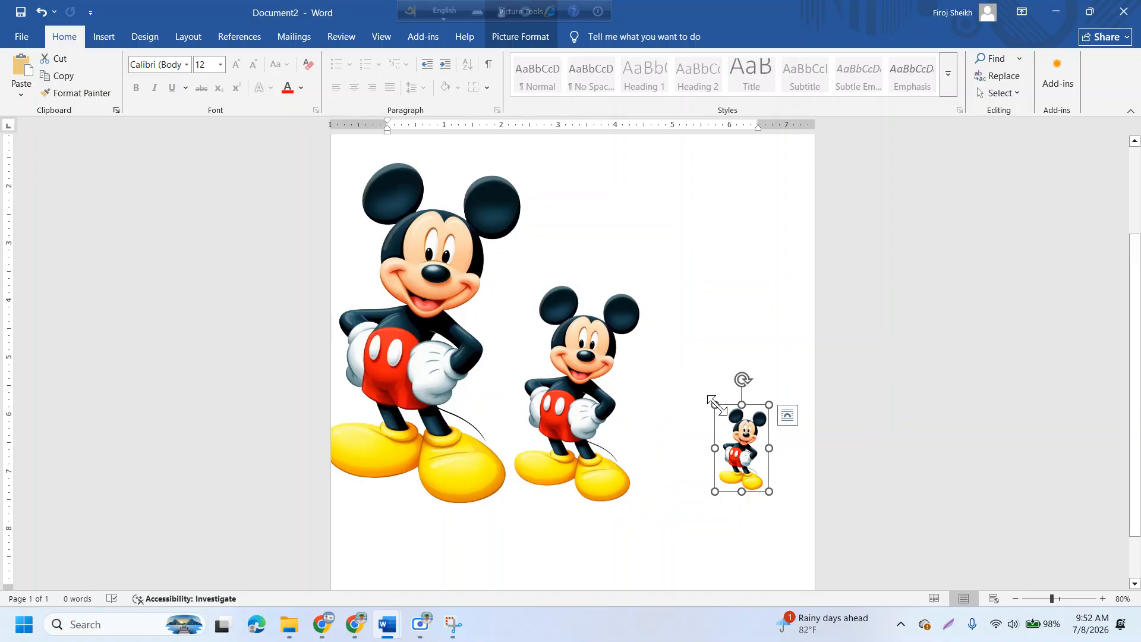
{"action": "left_click_drag", "start_coordinate": [714, 405], "coordinate": [695, 372]}
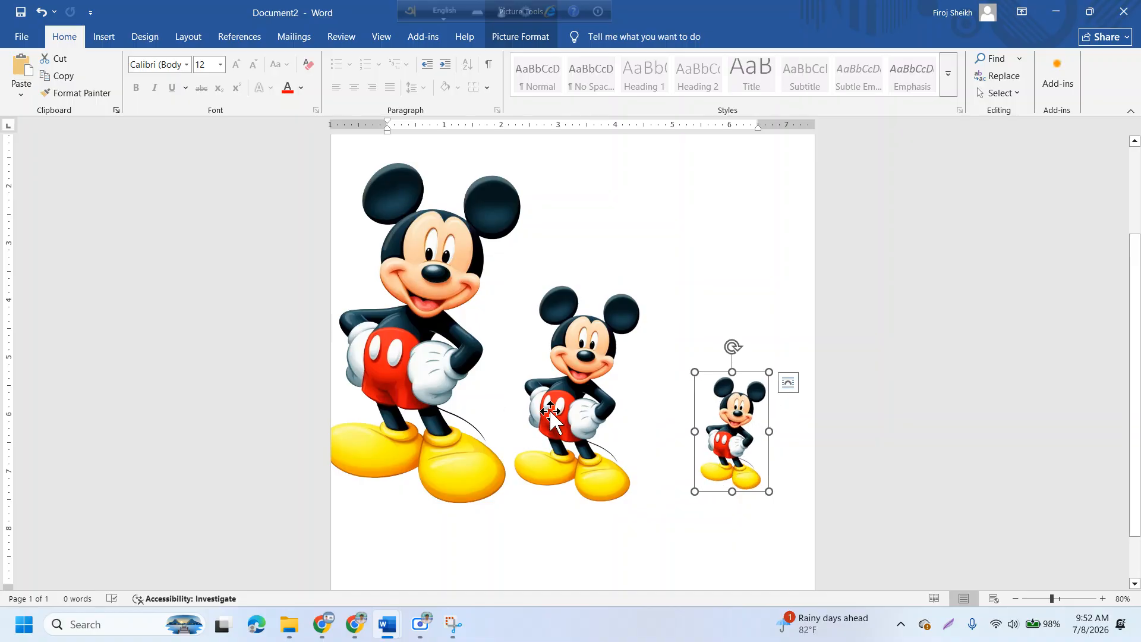
Step: Select all three differently sized pictures together, dismissing the Sticky Keys prompt
{"action": "left_click", "coordinate": [552, 416]}
{"action": "left_click", "coordinate": [716, 434]}
{"action": "left_click", "coordinate": [616, 415], "text": "shift"}
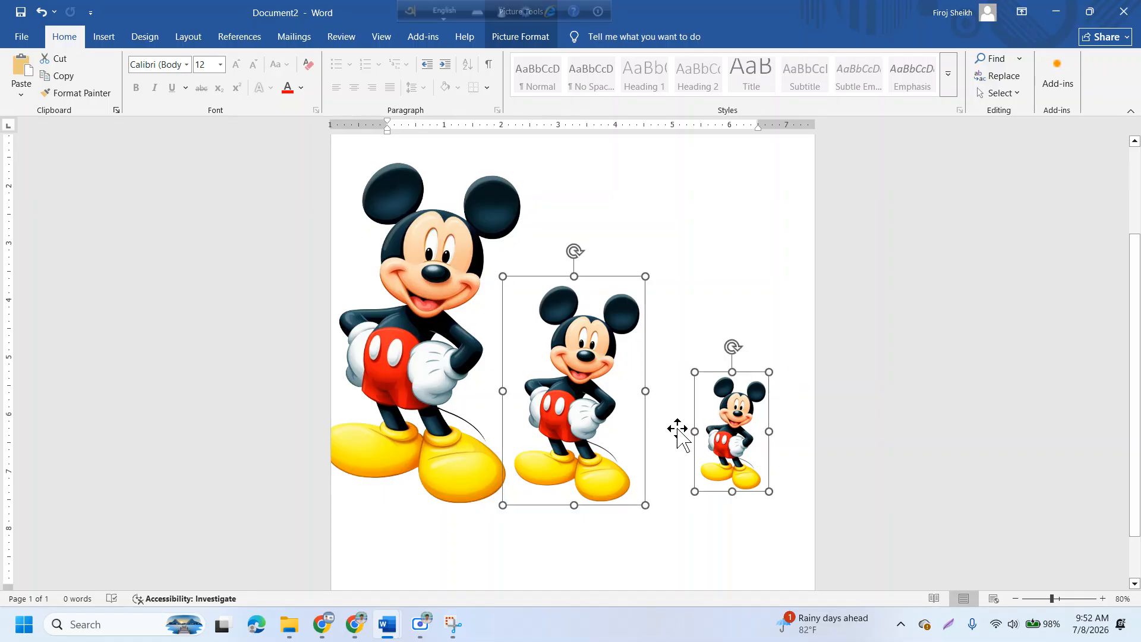
{"action": "key", "text": "shift"}
{"action": "key", "text": "shift"}
{"action": "key", "text": "shift"}
{"action": "key", "text": "shift"}
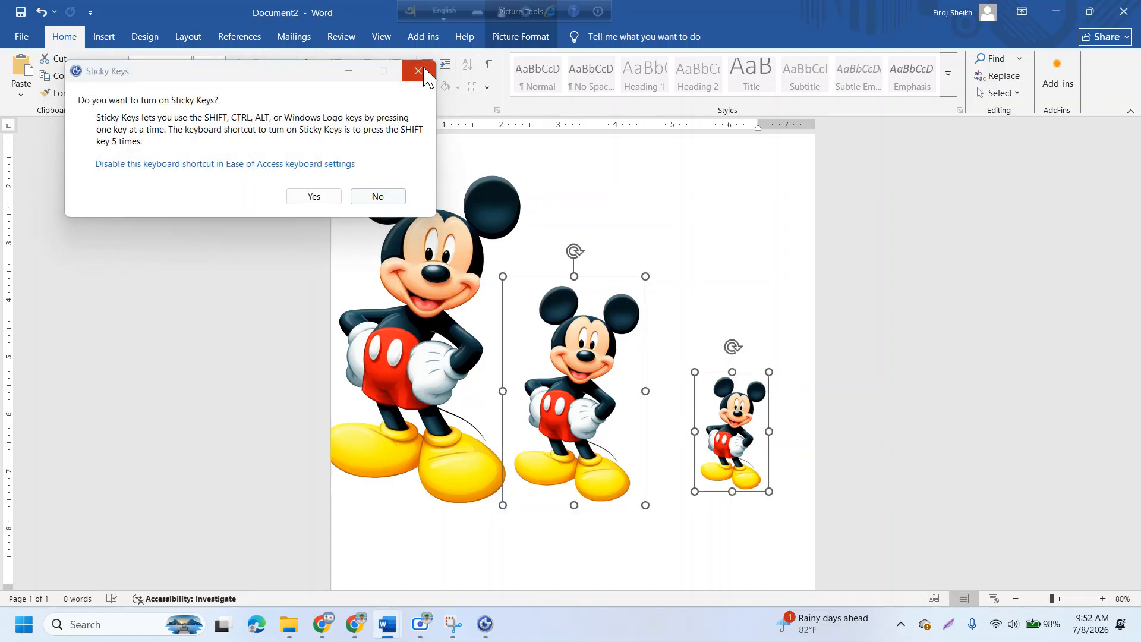
{"action": "left_click", "coordinate": [419, 74]}
{"action": "left_click", "coordinate": [436, 232], "text": "shift"}
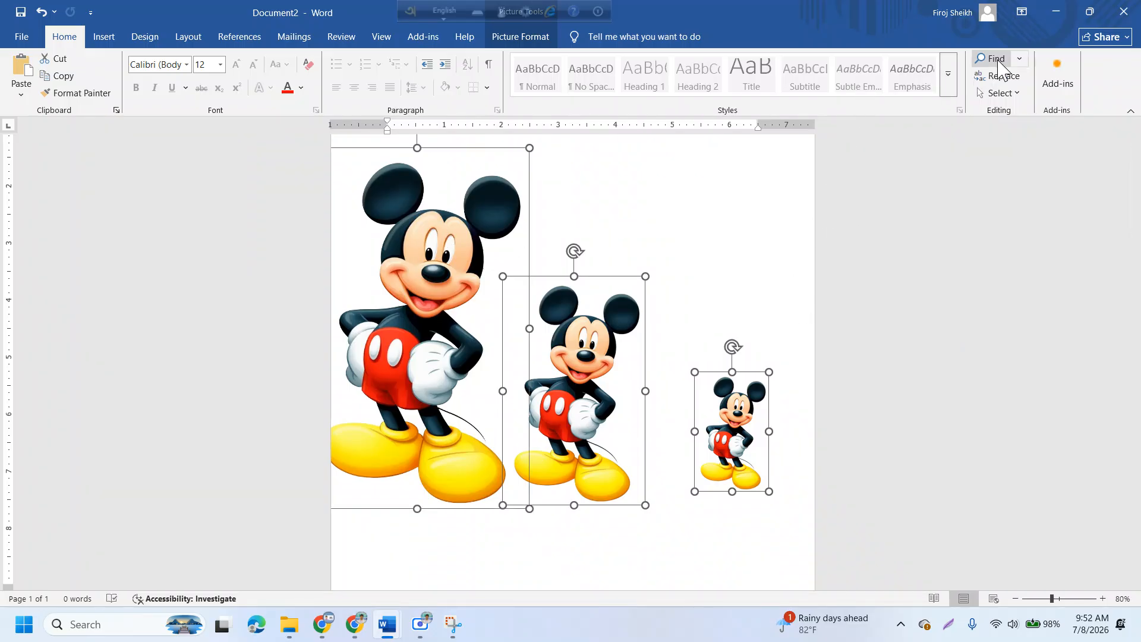
Step: Switch the alignment reference to Align Selected Objects and align the three pictures along their bottom edges
{"action": "left_click", "coordinate": [546, 40]}
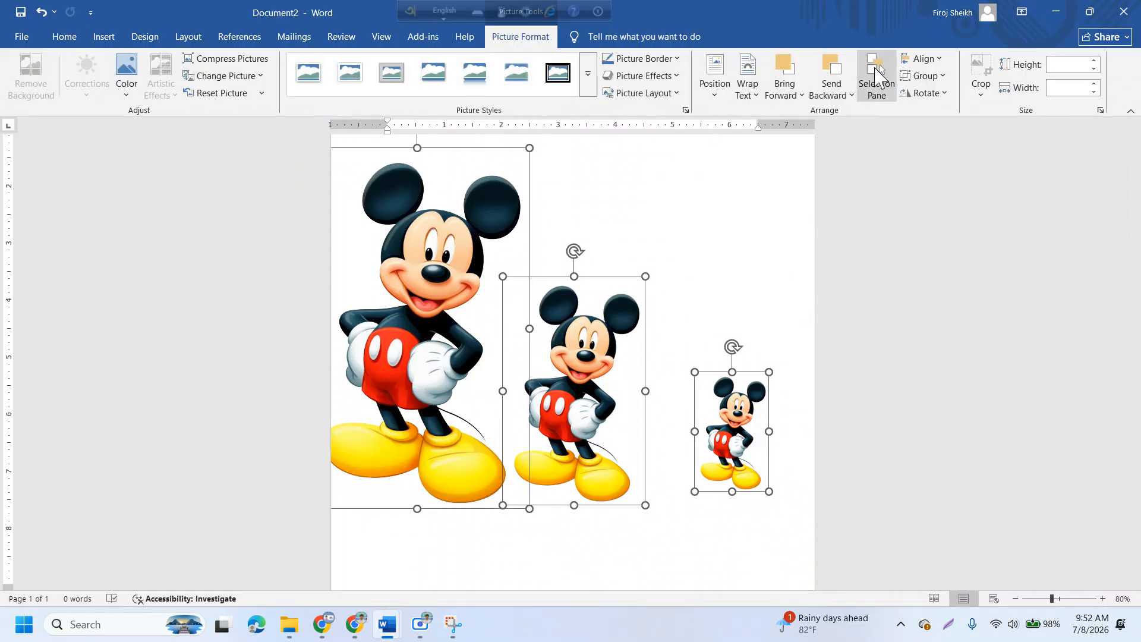
{"action": "left_click", "coordinate": [941, 60]}
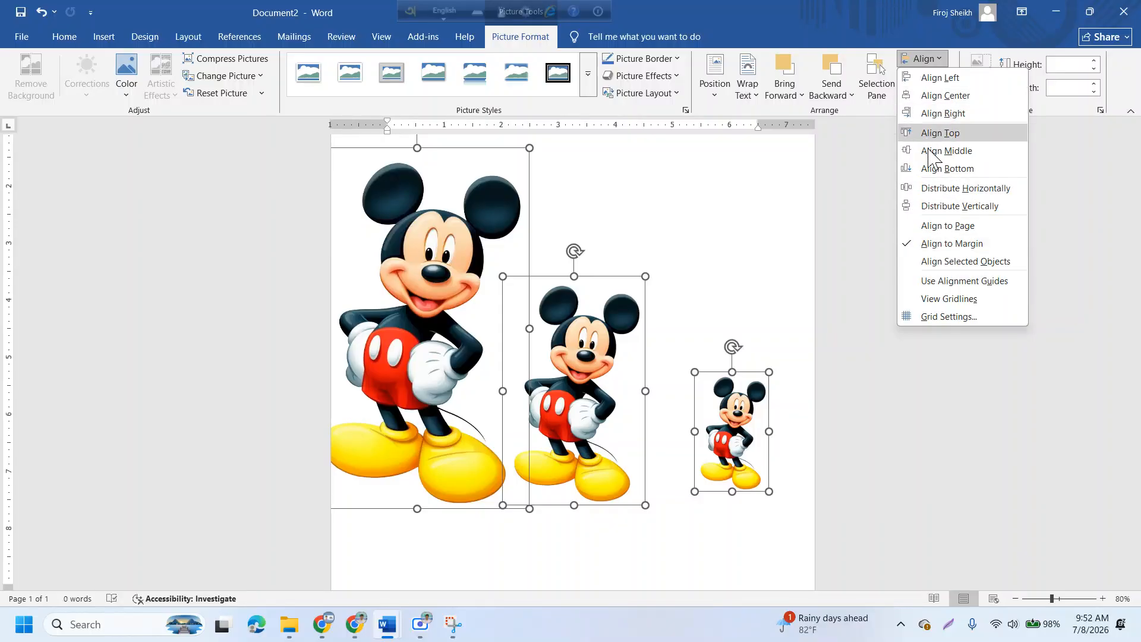
{"action": "left_click", "coordinate": [953, 262]}
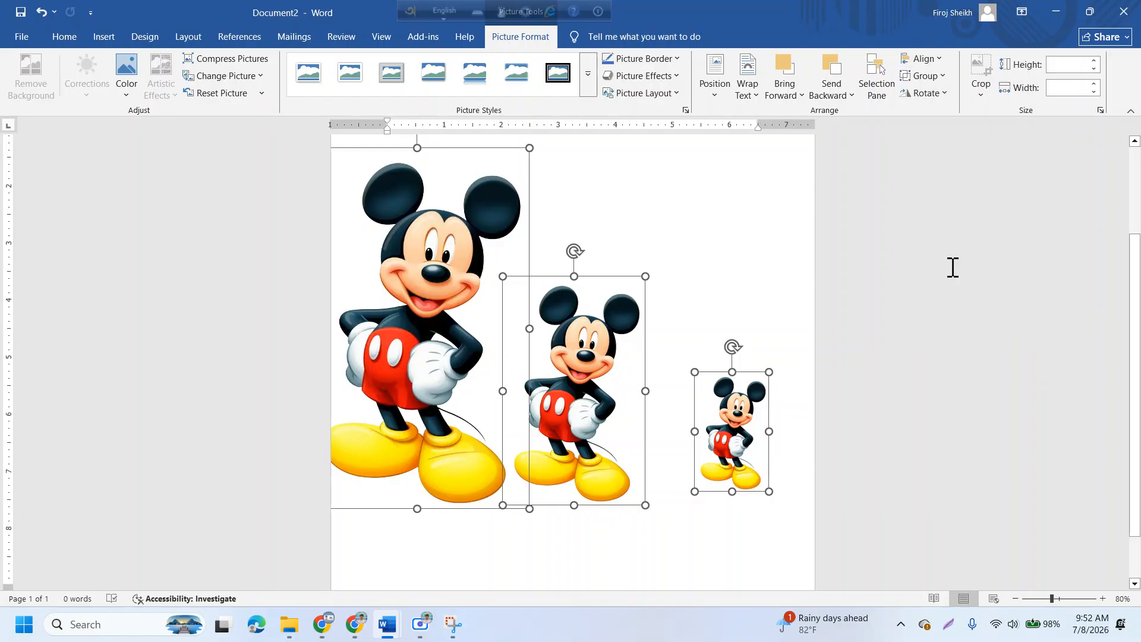
{"action": "left_click", "coordinate": [932, 59]}
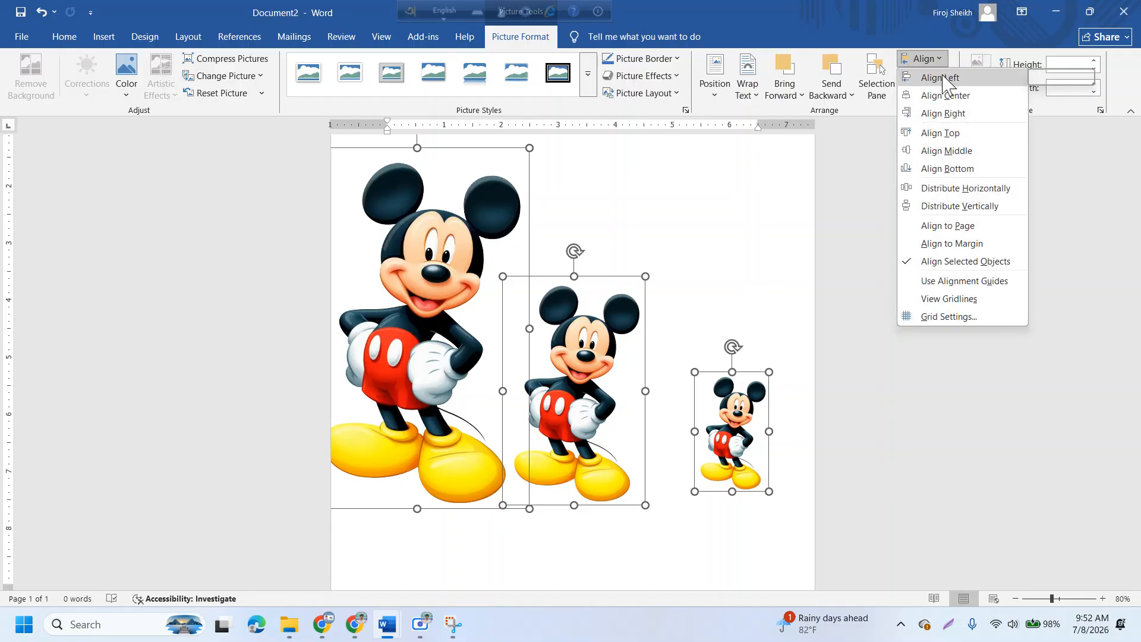
{"action": "left_click", "coordinate": [947, 168]}
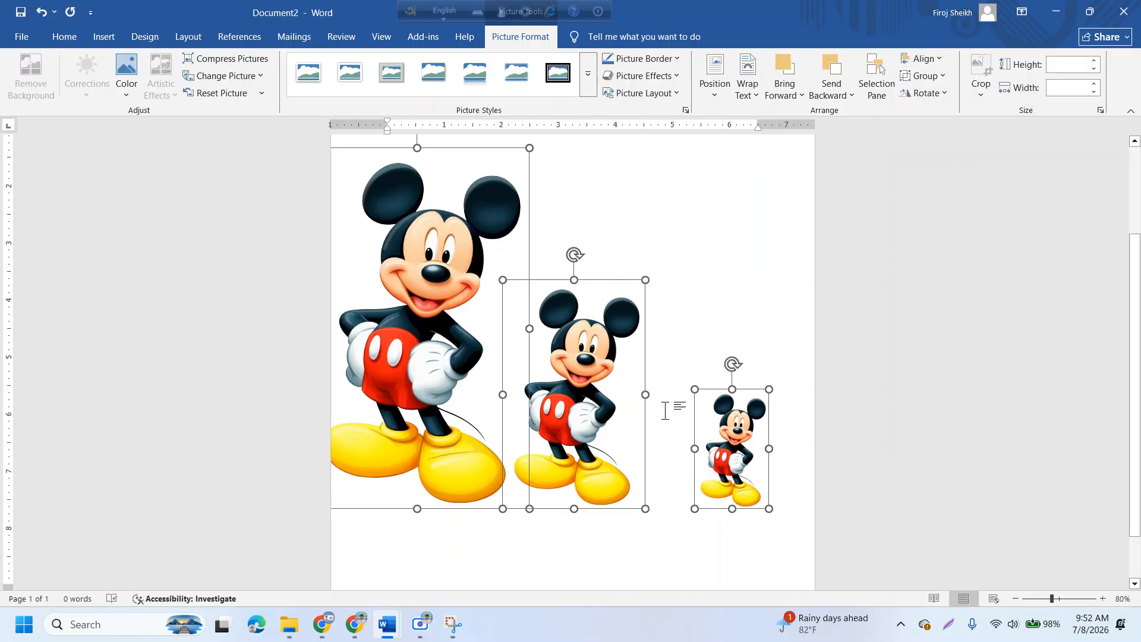
Step: Distribute the three bottom-aligned pictures horizontally relative to one another
{"action": "scroll", "coordinate": [735, 266], "scroll_direction": "up", "scroll_amount": 1}
{"action": "scroll", "coordinate": [735, 266], "scroll_direction": "up", "scroll_amount": 1}
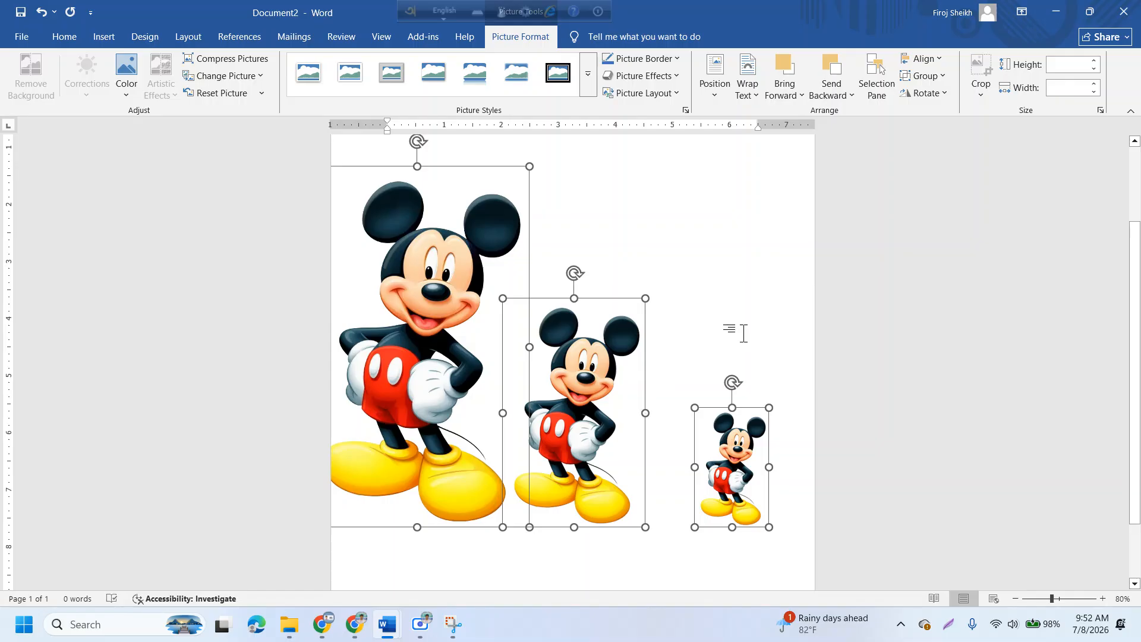
{"action": "left_click", "coordinate": [924, 59]}
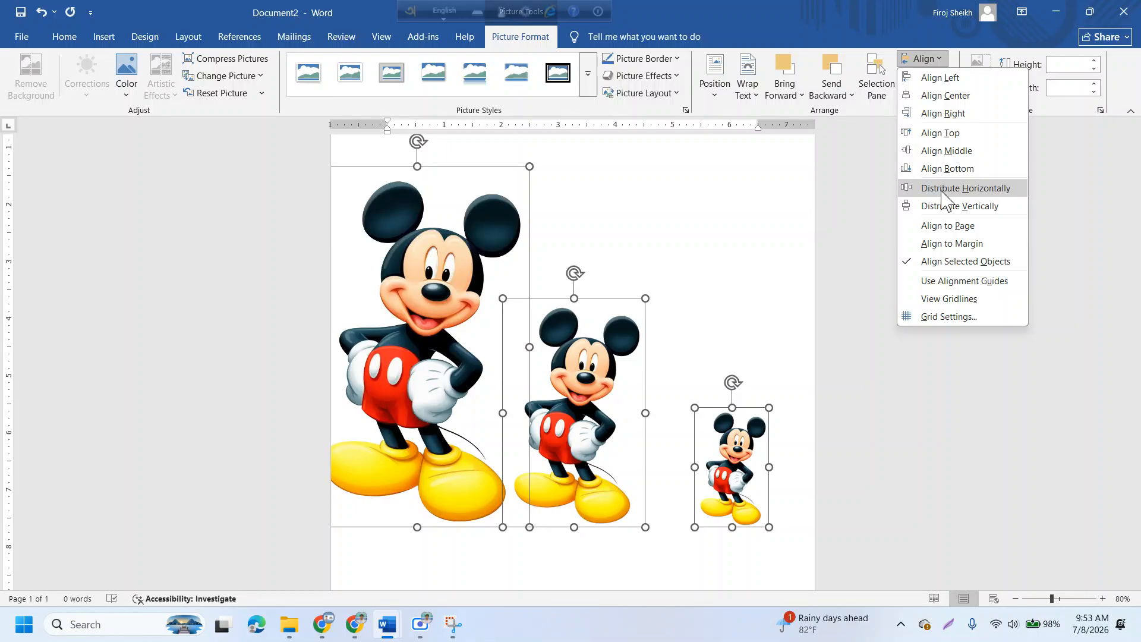
{"action": "left_click", "coordinate": [943, 189]}
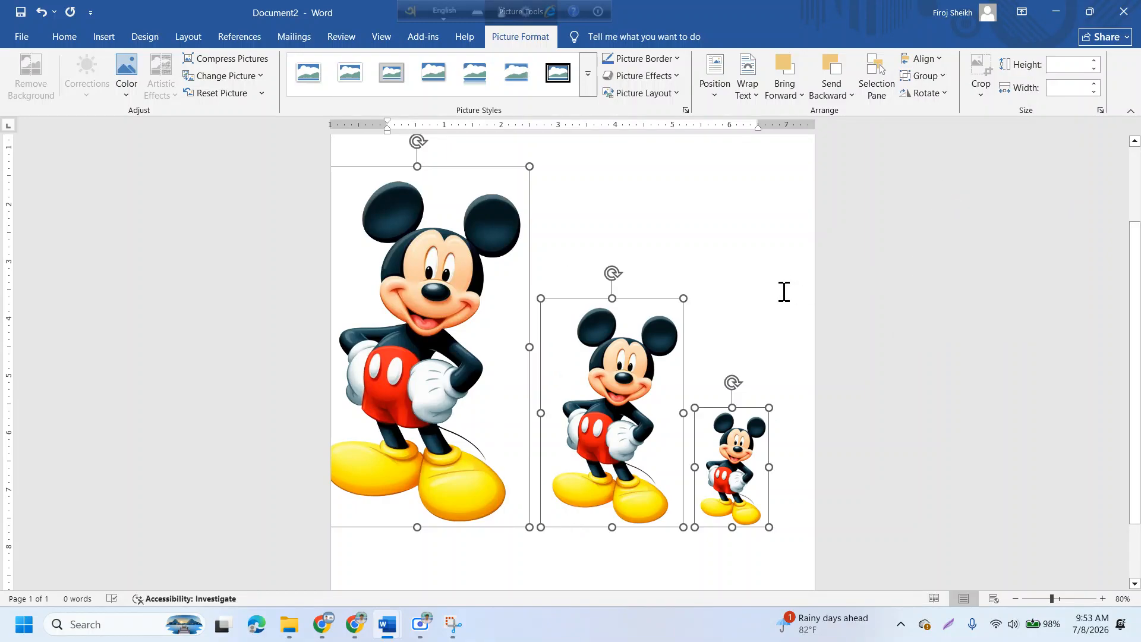
Step: Group the three pictures and move the group slightly to the right so it fits within the page
{"action": "left_click", "coordinate": [942, 76]}
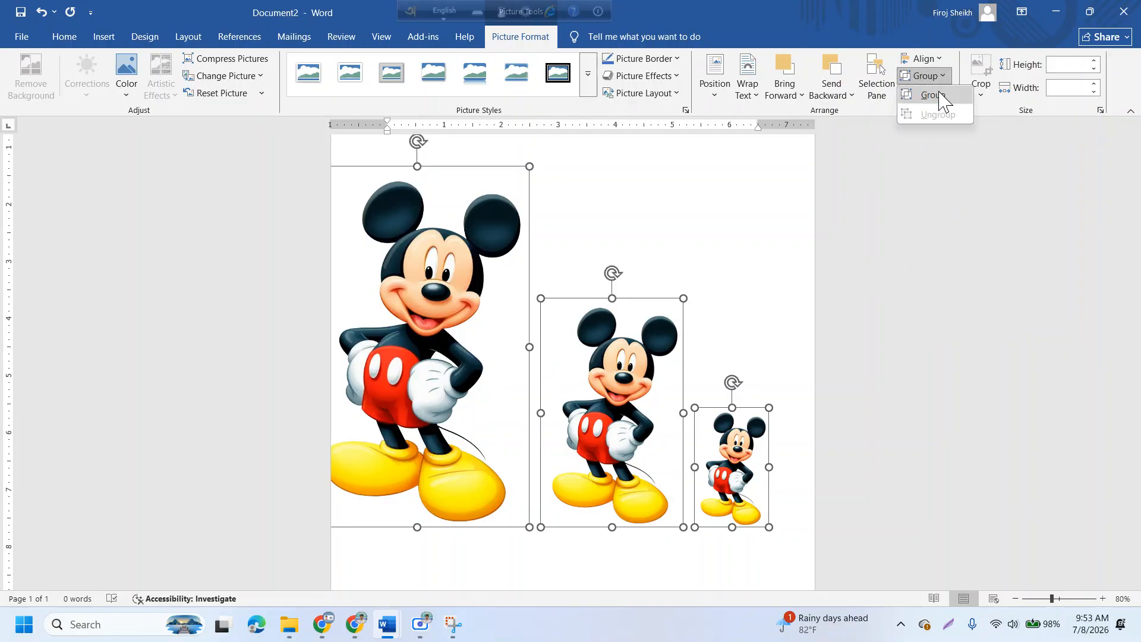
{"action": "left_click", "coordinate": [945, 101]}
{"action": "left_click", "coordinate": [850, 390]}
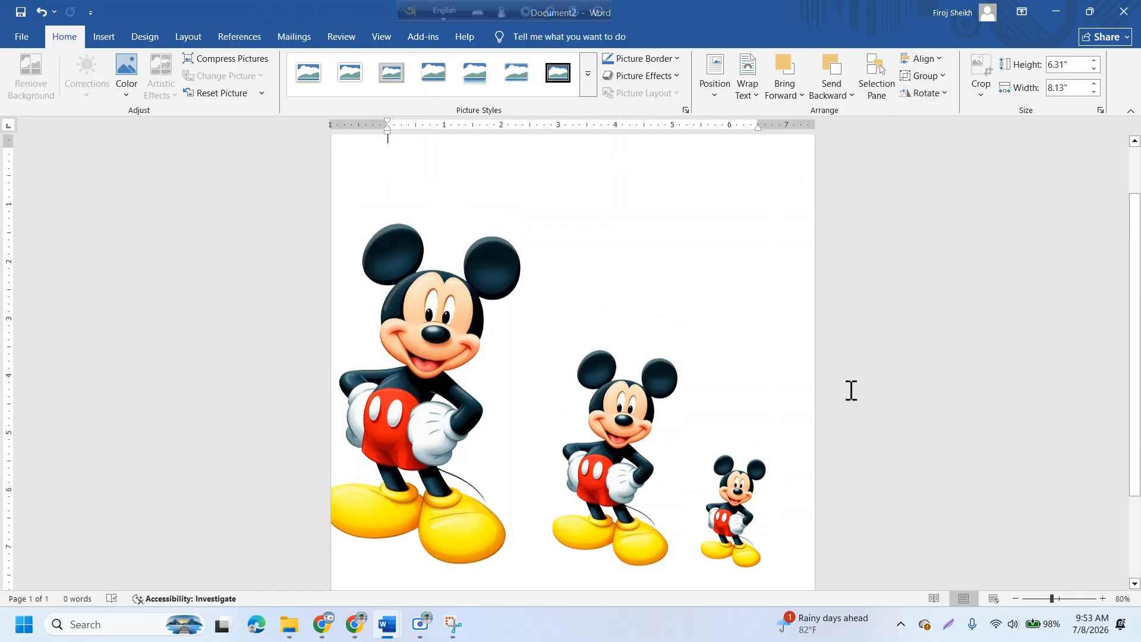
{"action": "left_click", "coordinate": [624, 410]}
{"action": "left_click_drag", "start_coordinate": [624, 410], "coordinate": [661, 415]}
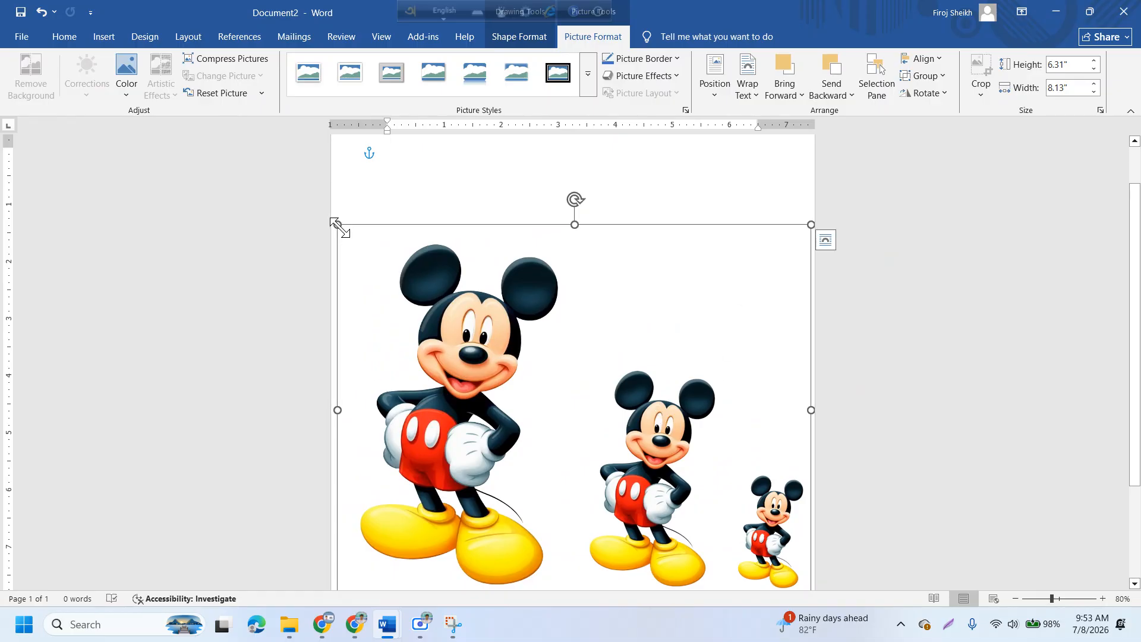
Step: Try shrinking the grouped pictures from the upper-left corner, undo the resize and clear the selection
{"action": "left_click_drag", "start_coordinate": [337, 225], "coordinate": [629, 433]}
{"action": "key", "text": "ctrl+z"}
{"action": "left_click", "coordinate": [676, 445]}
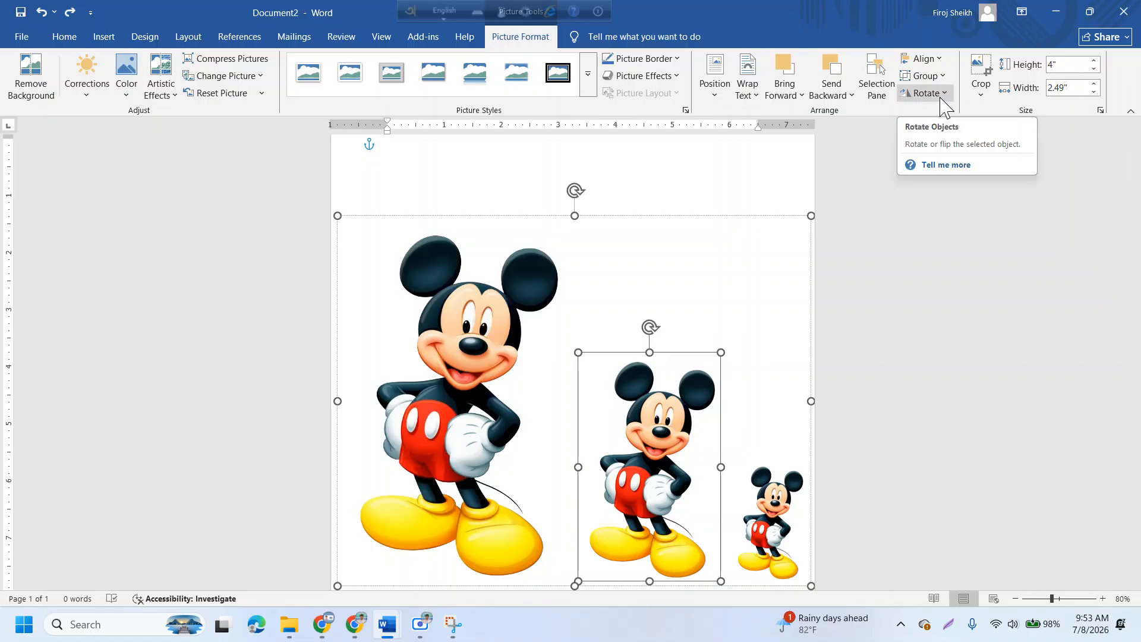
{"action": "left_click", "coordinate": [949, 374]}
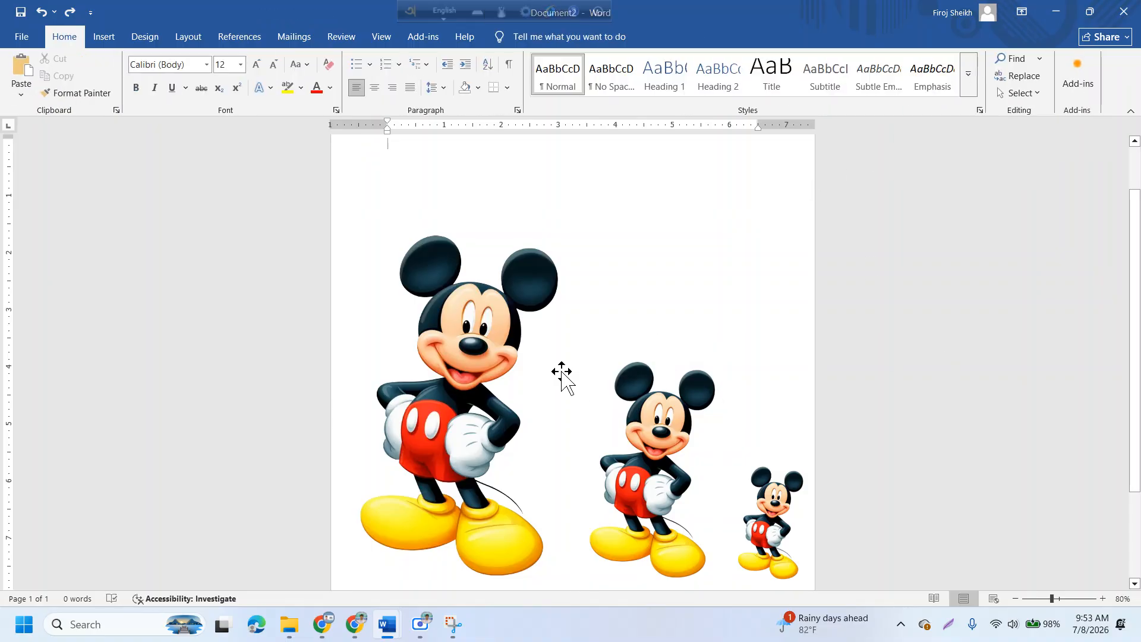
Step: Ungroup the three pictures and clear the selection
{"action": "left_click", "coordinate": [488, 344]}
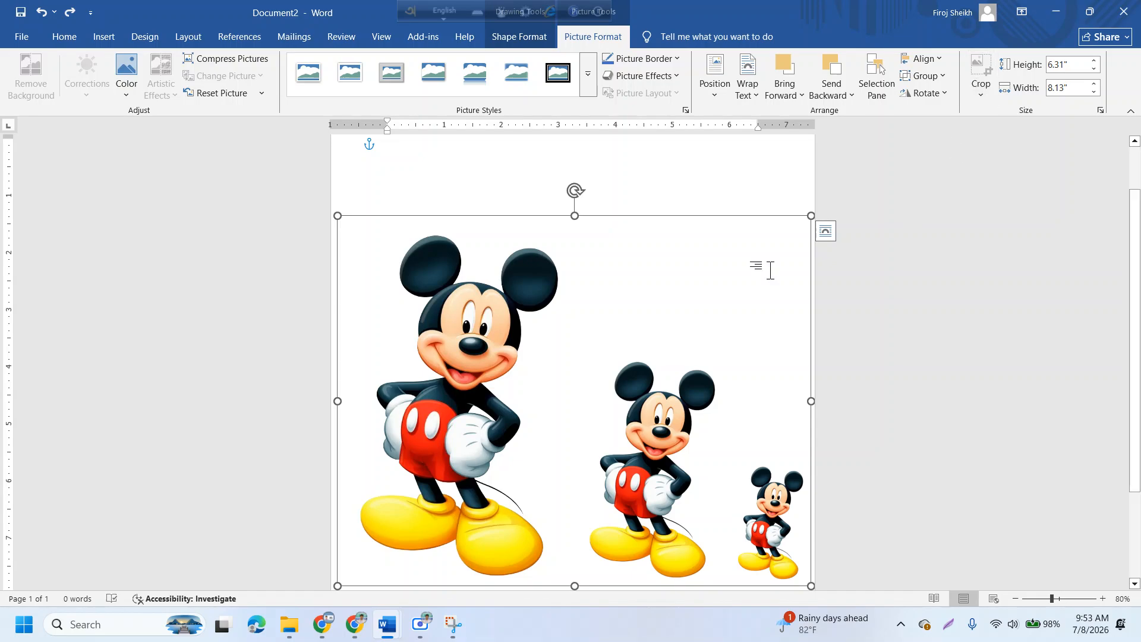
{"action": "left_click", "coordinate": [937, 80]}
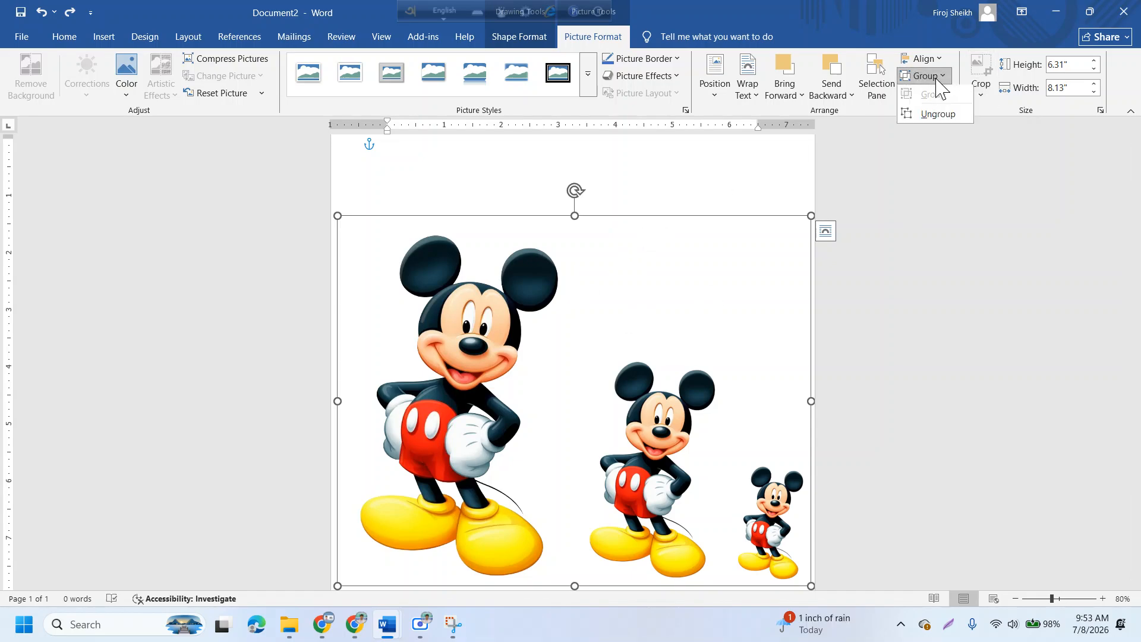
{"action": "left_click", "coordinate": [939, 115]}
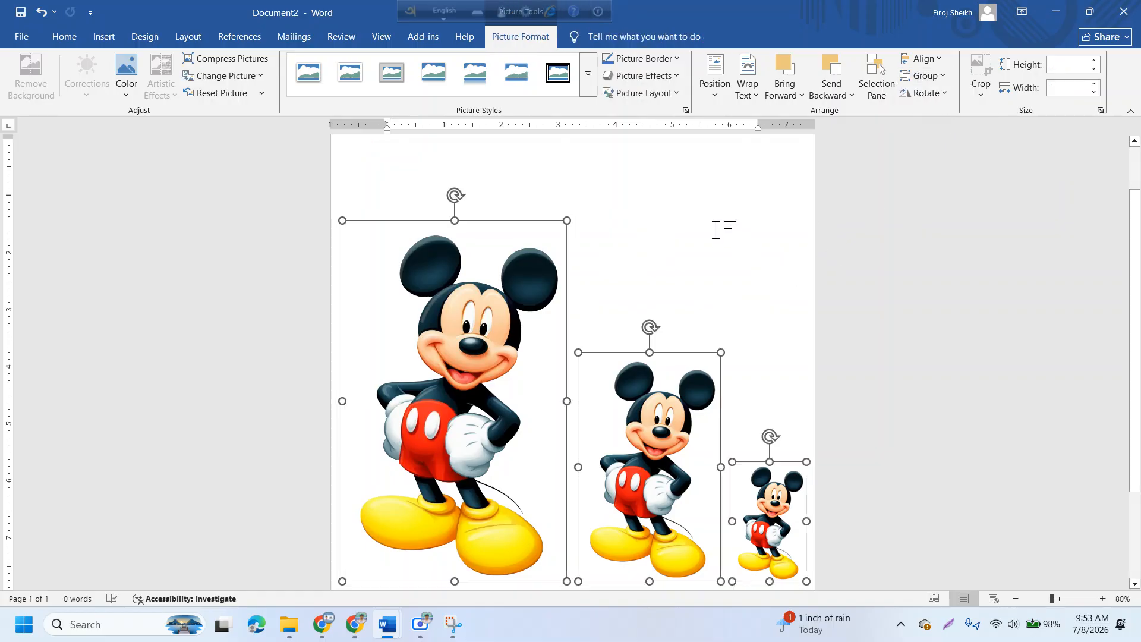
{"action": "left_click", "coordinate": [715, 229]}
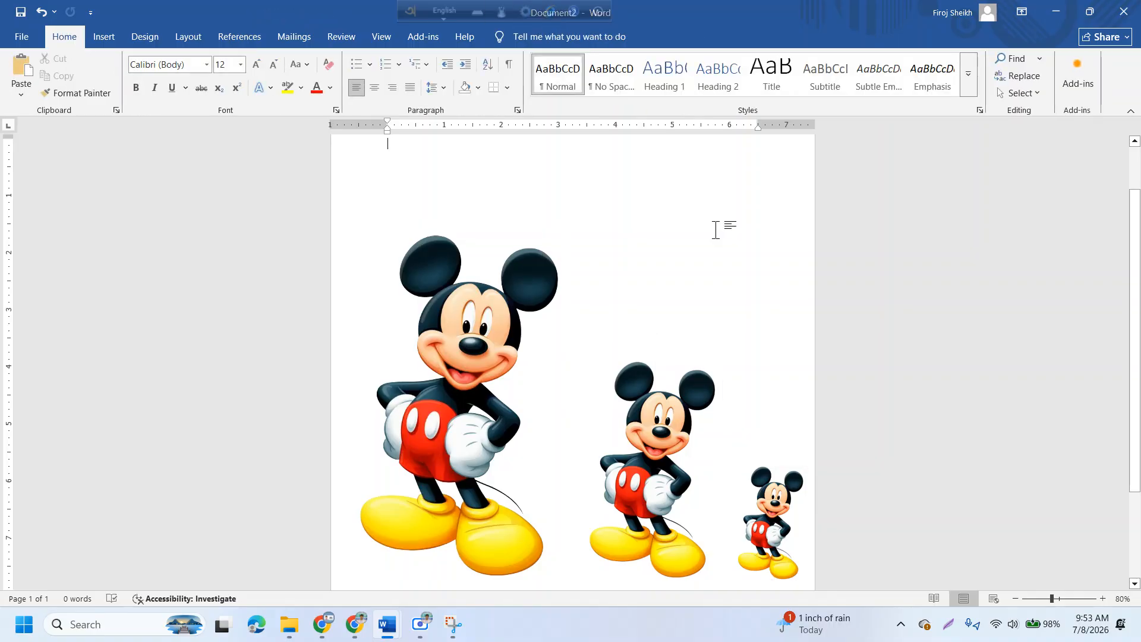
Step: Crop the largest picture to the head and upper body, trimming its upper, left and lower edges to 3.34" high by 3.63" wide
{"action": "left_click", "coordinate": [458, 343]}
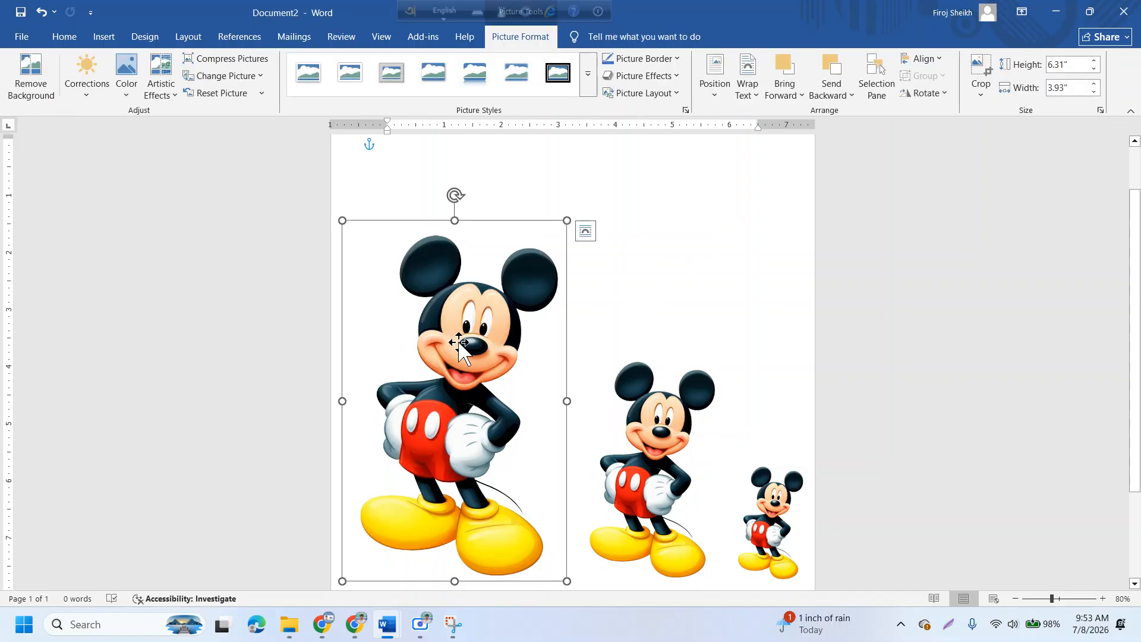
{"action": "left_click", "coordinate": [981, 89]}
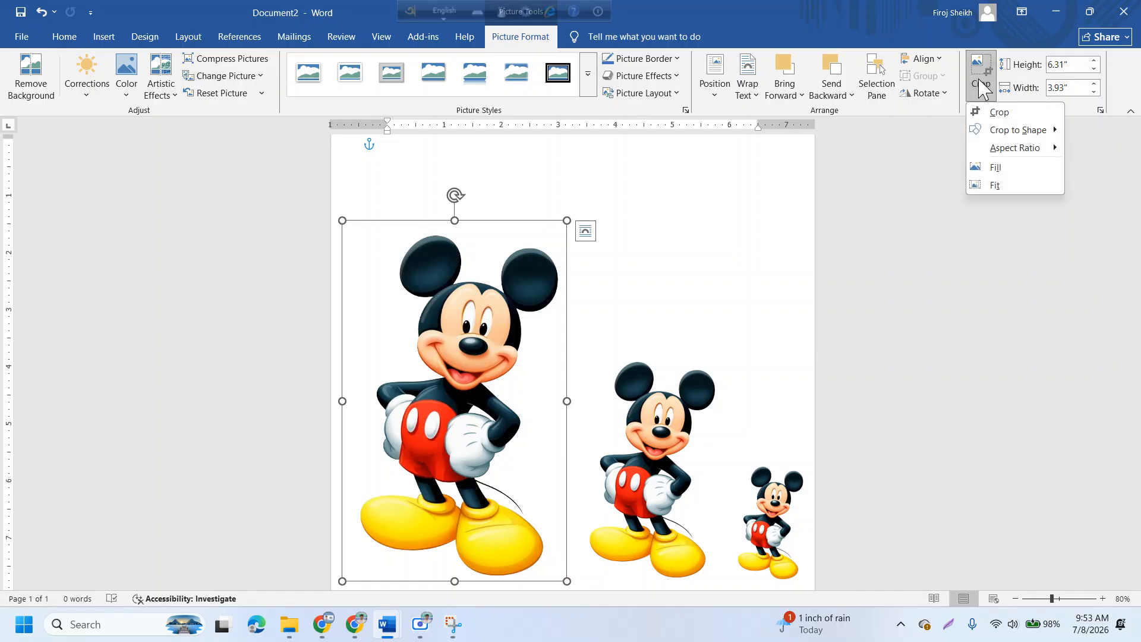
{"action": "left_click", "coordinate": [958, 257]}
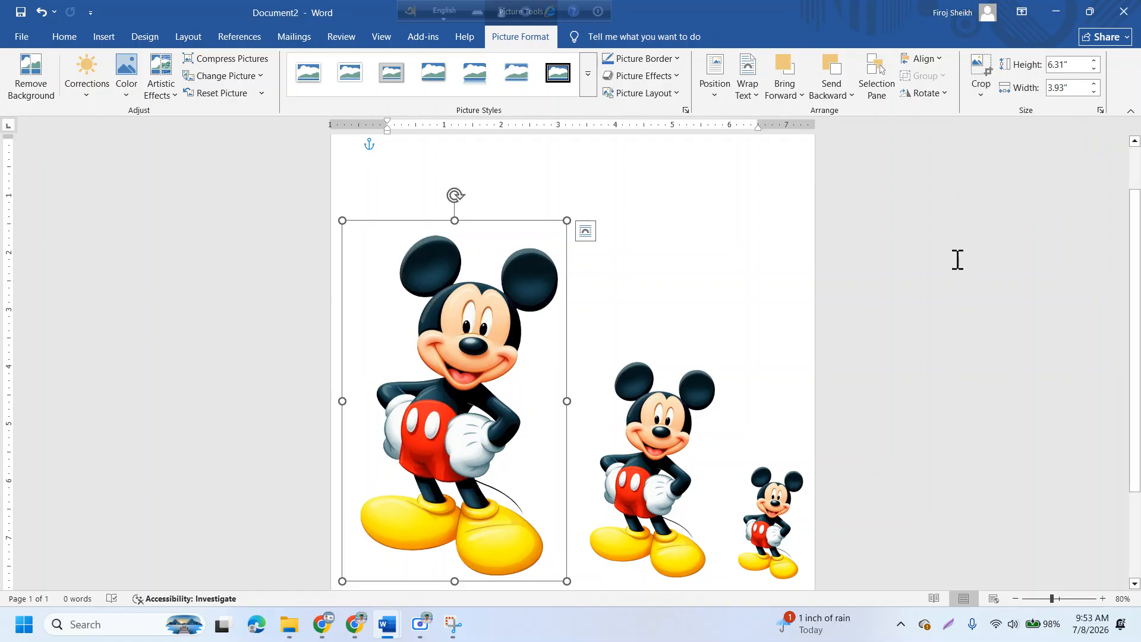
{"action": "left_click", "coordinate": [981, 66]}
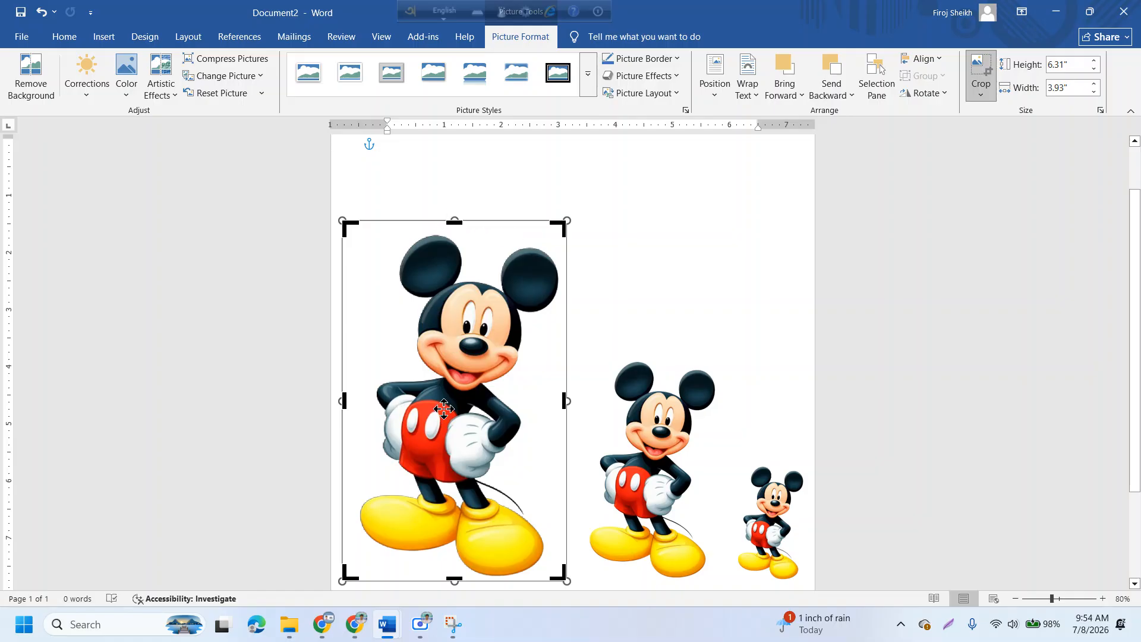
{"action": "scroll", "coordinate": [451, 478], "scroll_direction": "down", "scroll_amount": 1}
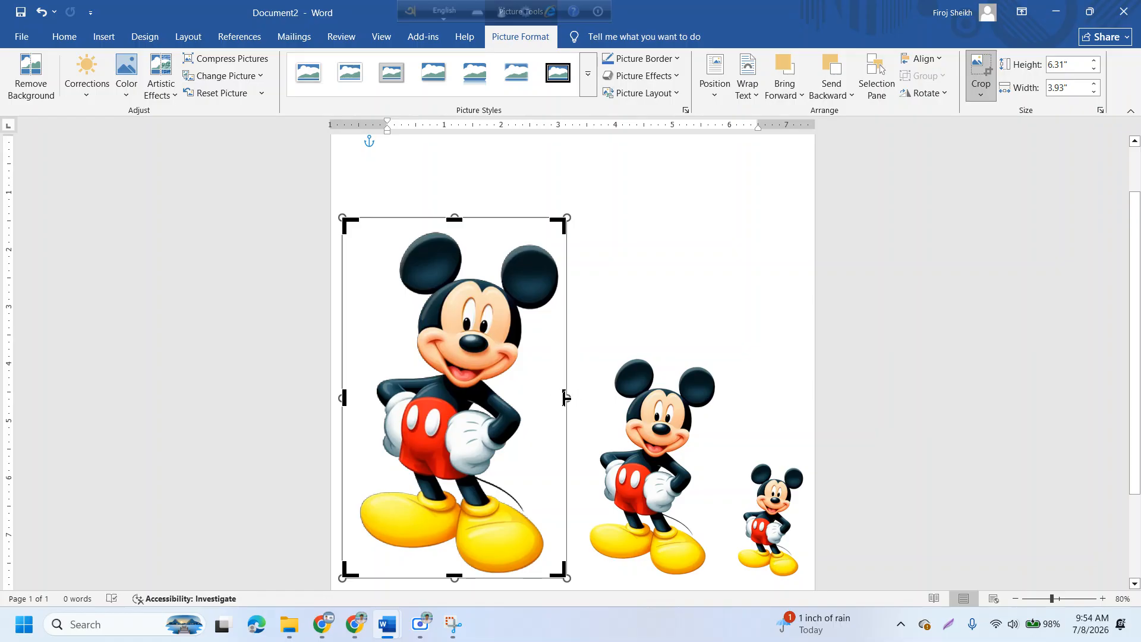
{"action": "left_click_drag", "start_coordinate": [455, 215], "coordinate": [455, 225]}
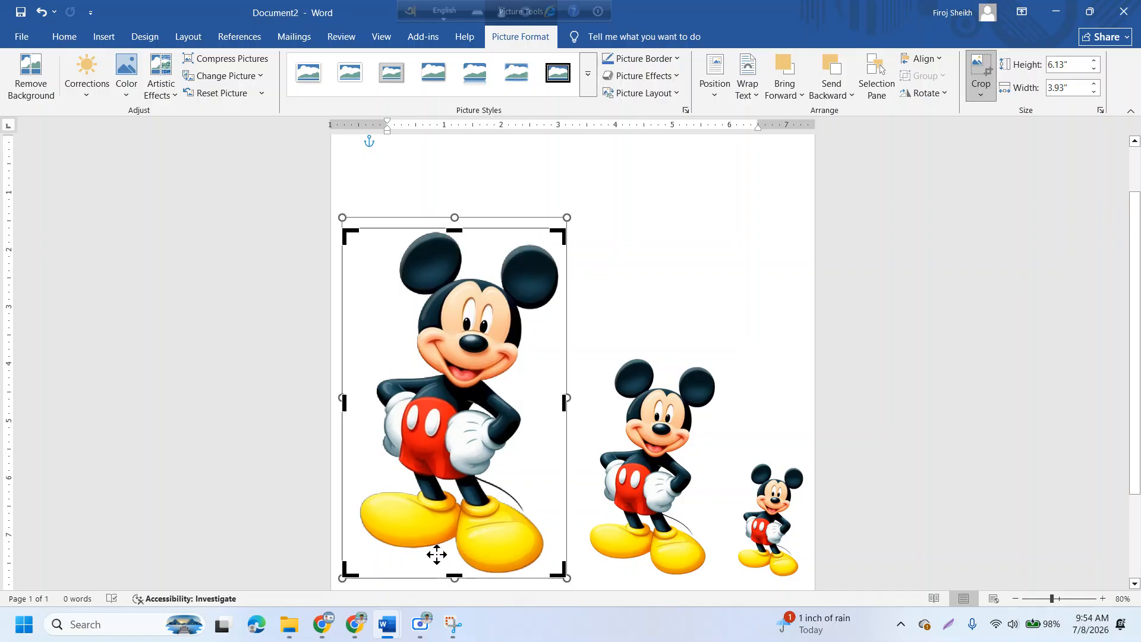
{"action": "left_click_drag", "start_coordinate": [342, 403], "coordinate": [359, 400]}
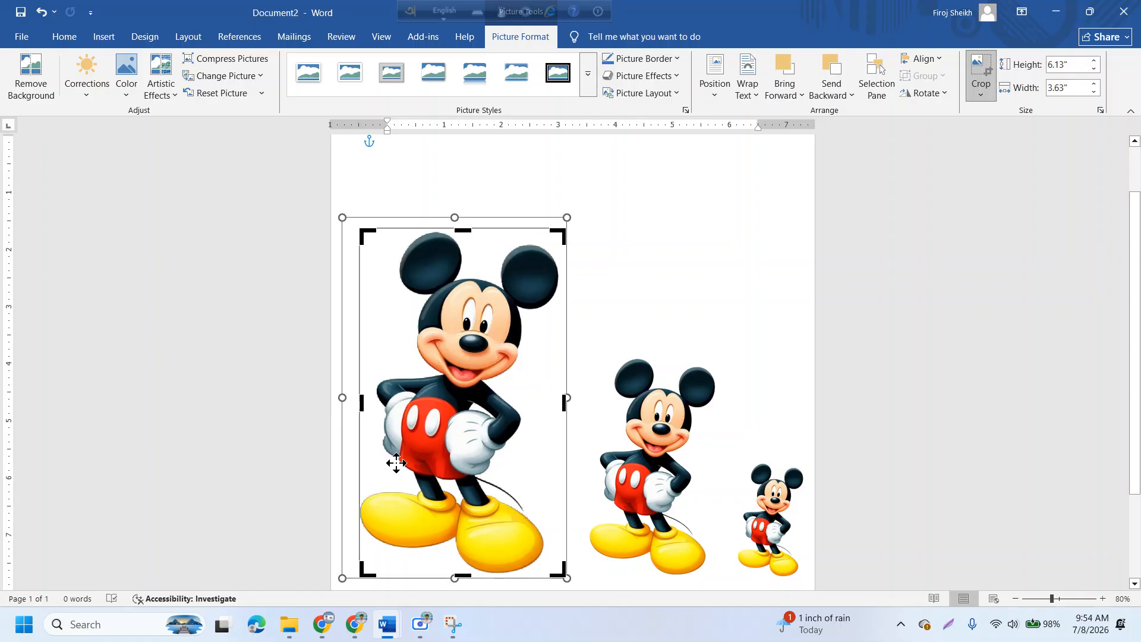
{"action": "left_click_drag", "start_coordinate": [459, 578], "coordinate": [428, 420]}
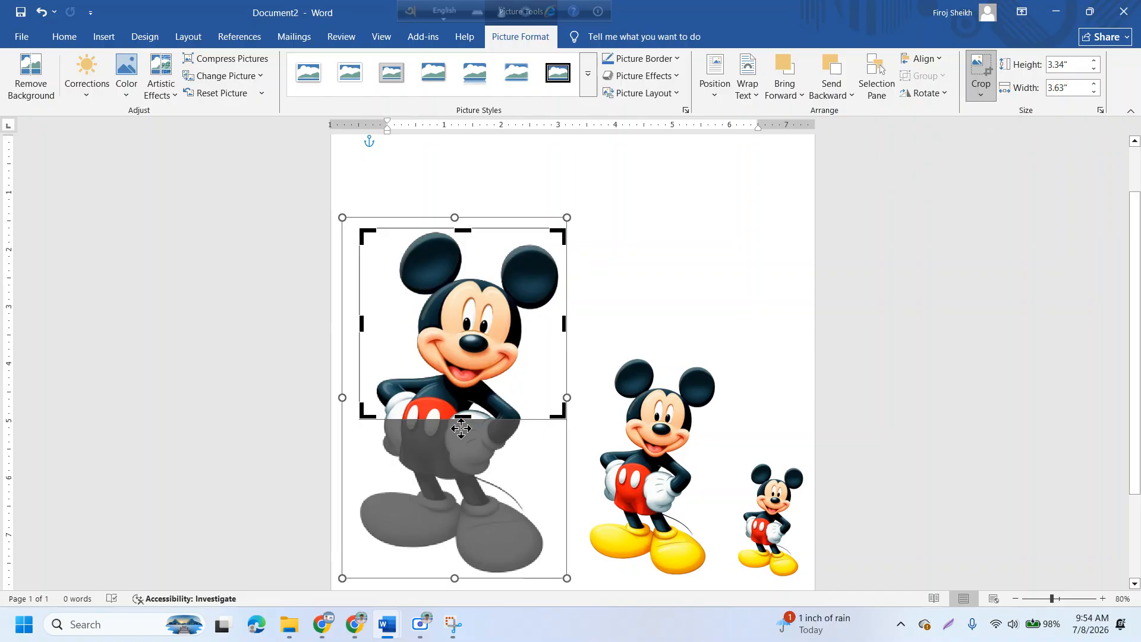
{"action": "left_click", "coordinate": [980, 74]}
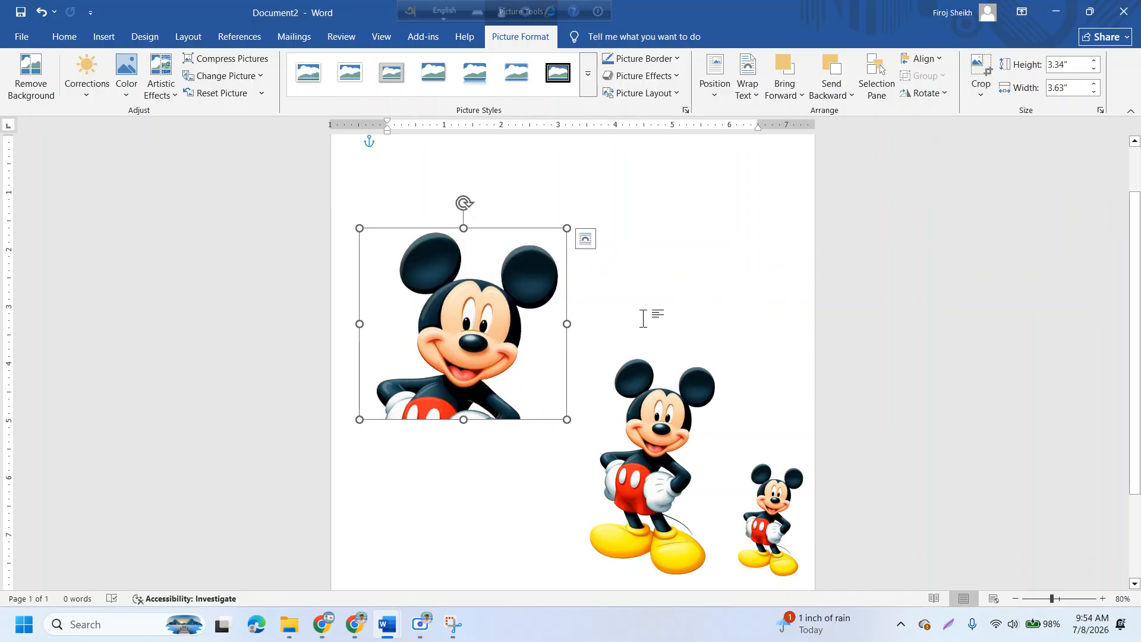
{"action": "left_click", "coordinate": [614, 309]}
{"action": "left_click", "coordinate": [465, 327]}
Step: Switch to Chrome and search Google in a new tab for "bangladeshi stamp size photo"
{"action": "mouse_move", "coordinate": [365, 631]}
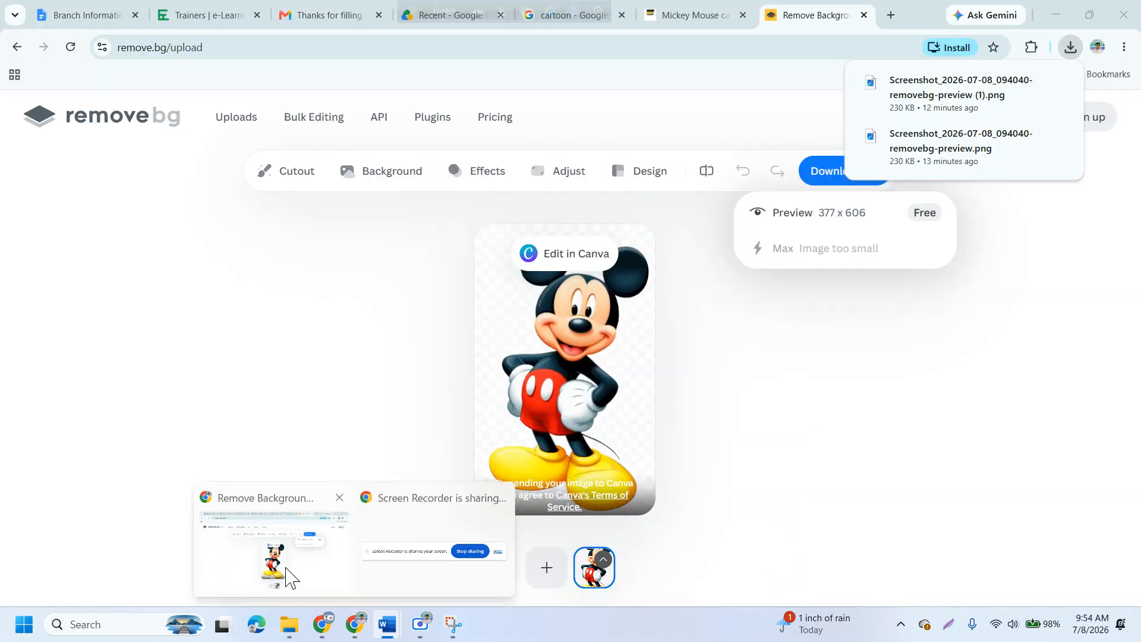
{"action": "left_click", "coordinate": [282, 574]}
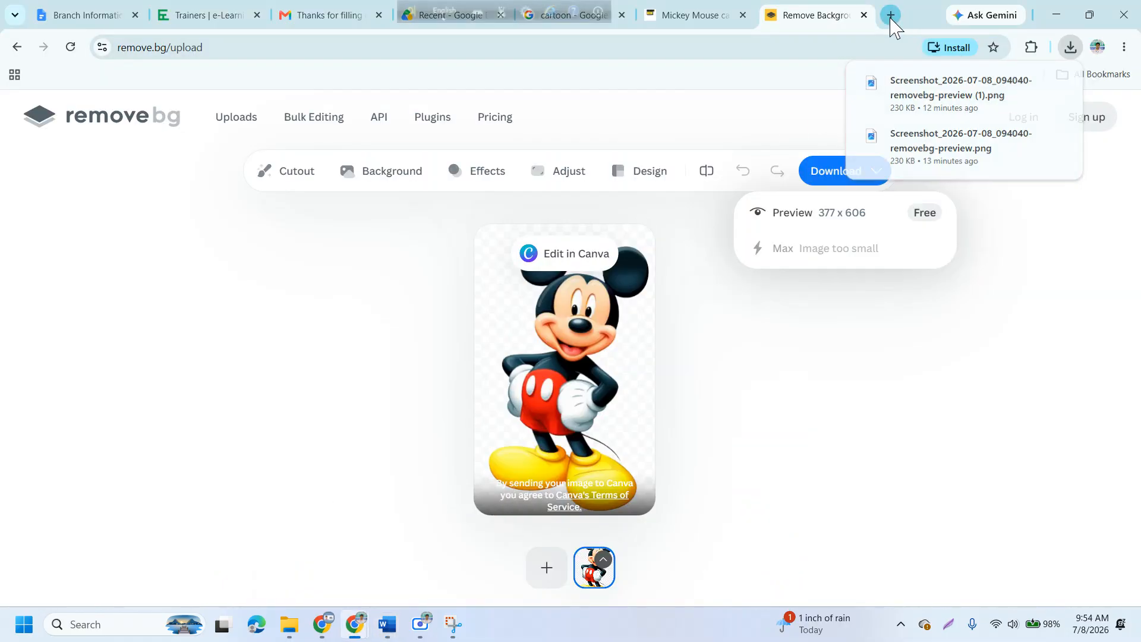
{"action": "left_click", "coordinate": [890, 15]}
{"action": "type", "text": "bang"}
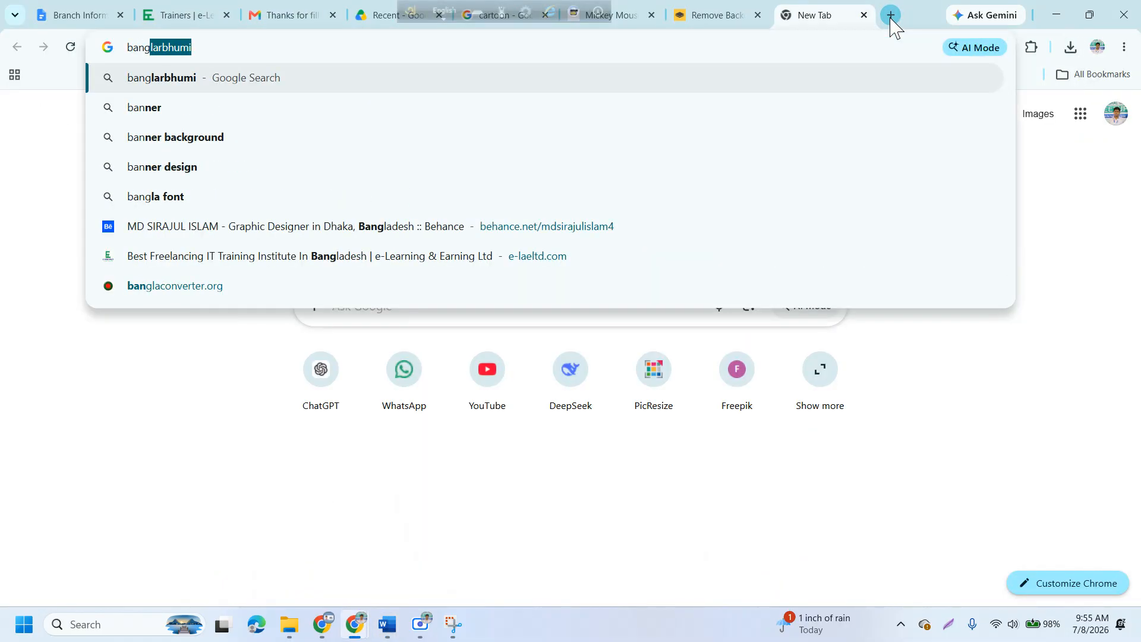
{"action": "type", "text": "ladeshi"}
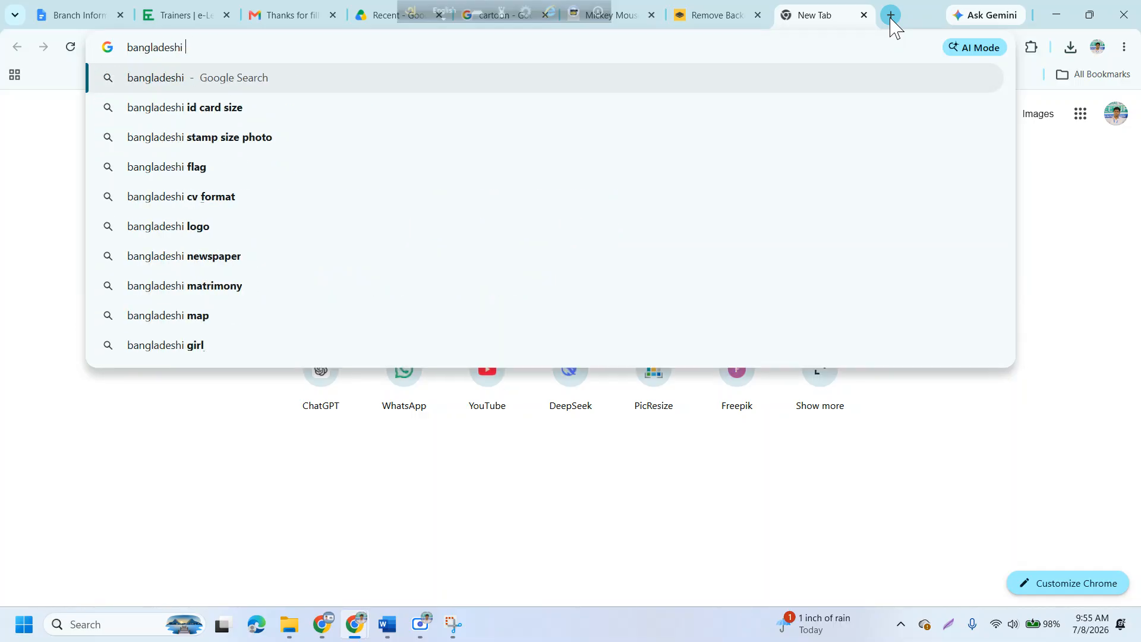
{"action": "left_click", "coordinate": [470, 137]}
{"action": "left_click", "coordinate": [381, 125]}
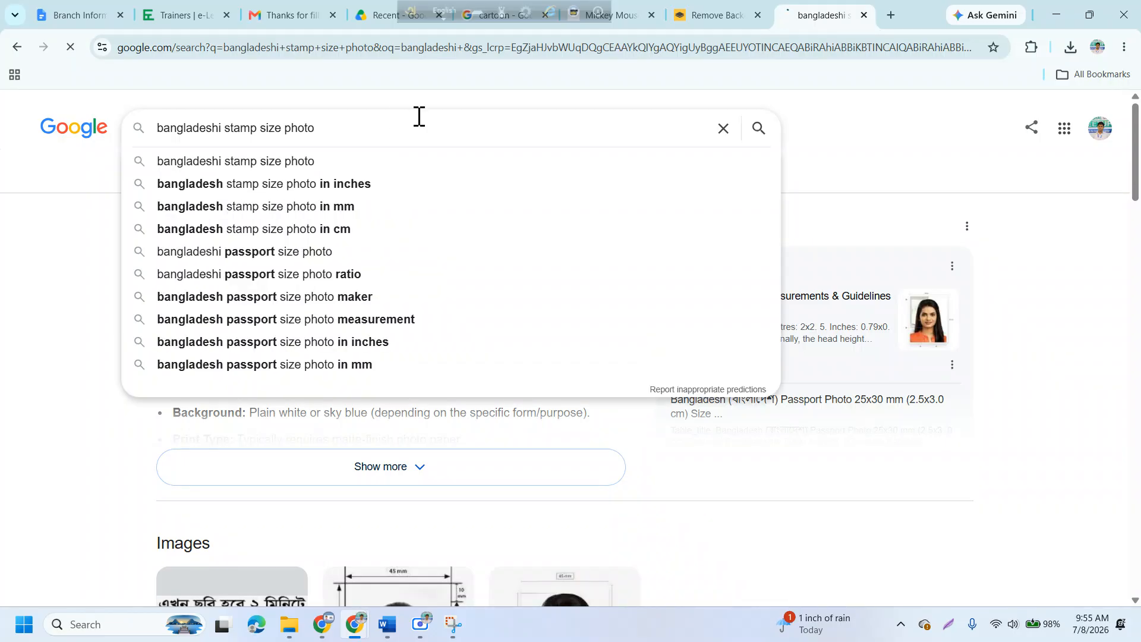
{"action": "key", "text": "Return"}
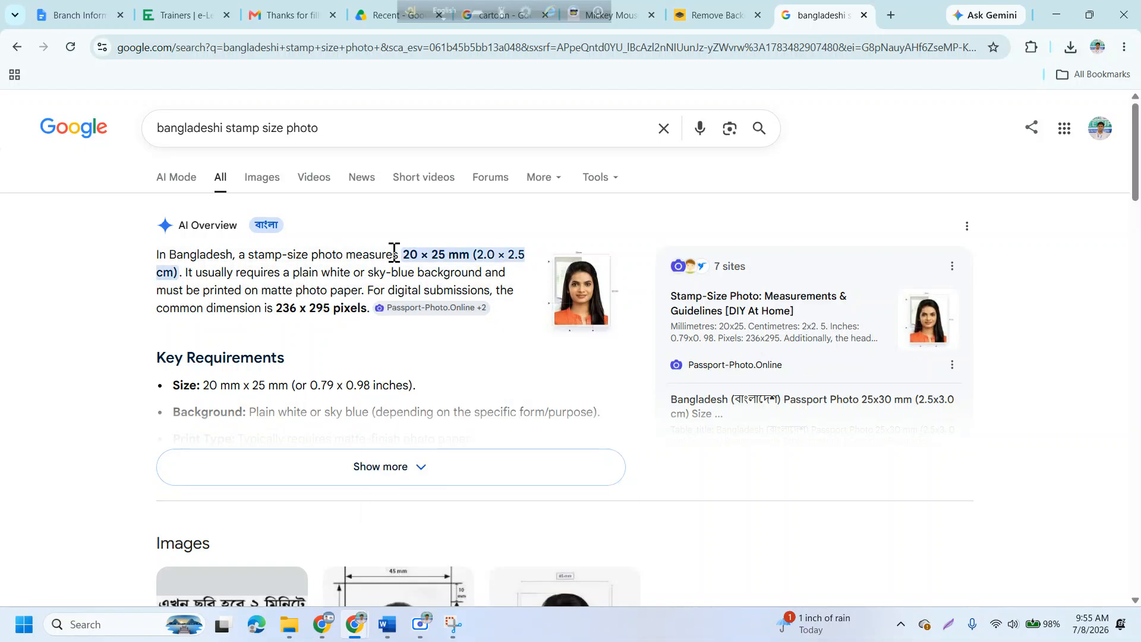
Step: Review the stamp-size dimensions in the search results and compare them with the cropped picture's size in the Word document
{"action": "scroll", "coordinate": [410, 292], "scroll_direction": "down", "scroll_amount": 1}
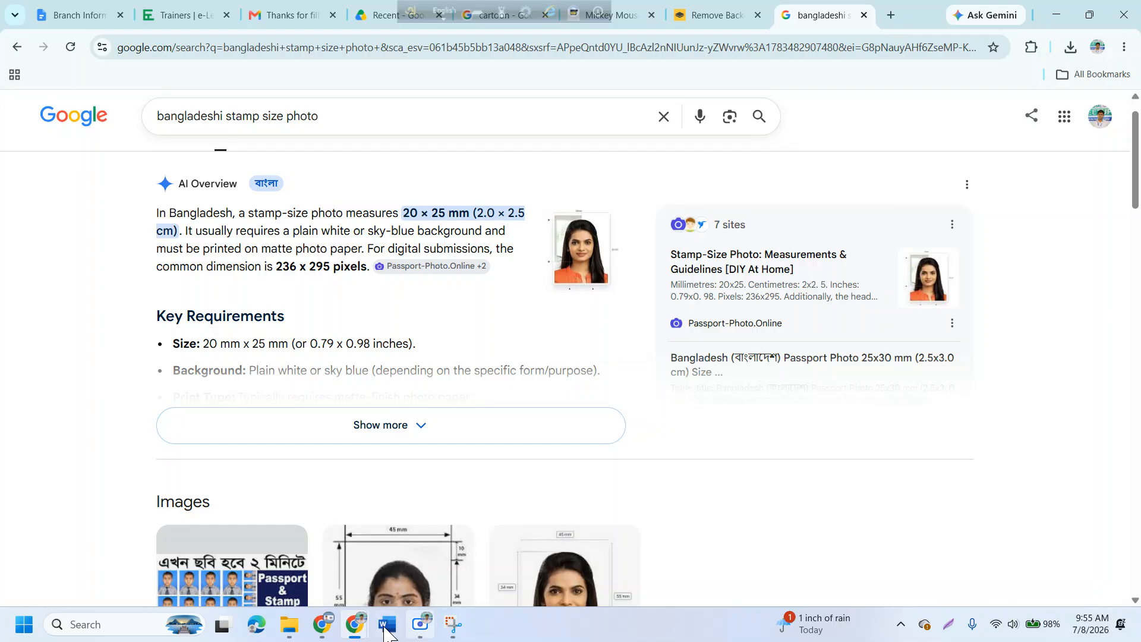
{"action": "mouse_move", "coordinate": [384, 631]}
{"action": "left_click", "coordinate": [453, 581]}
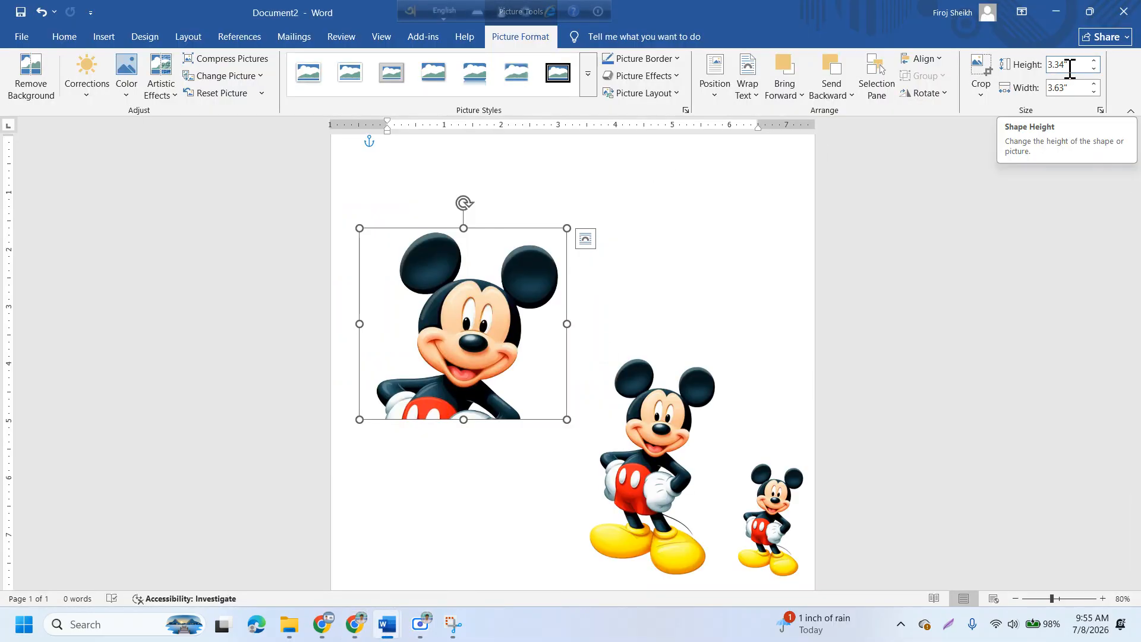
Step: Switch back to Chrome and search Google for "bangladesh stamp size photo in inches"
{"action": "mouse_move", "coordinate": [355, 626]}
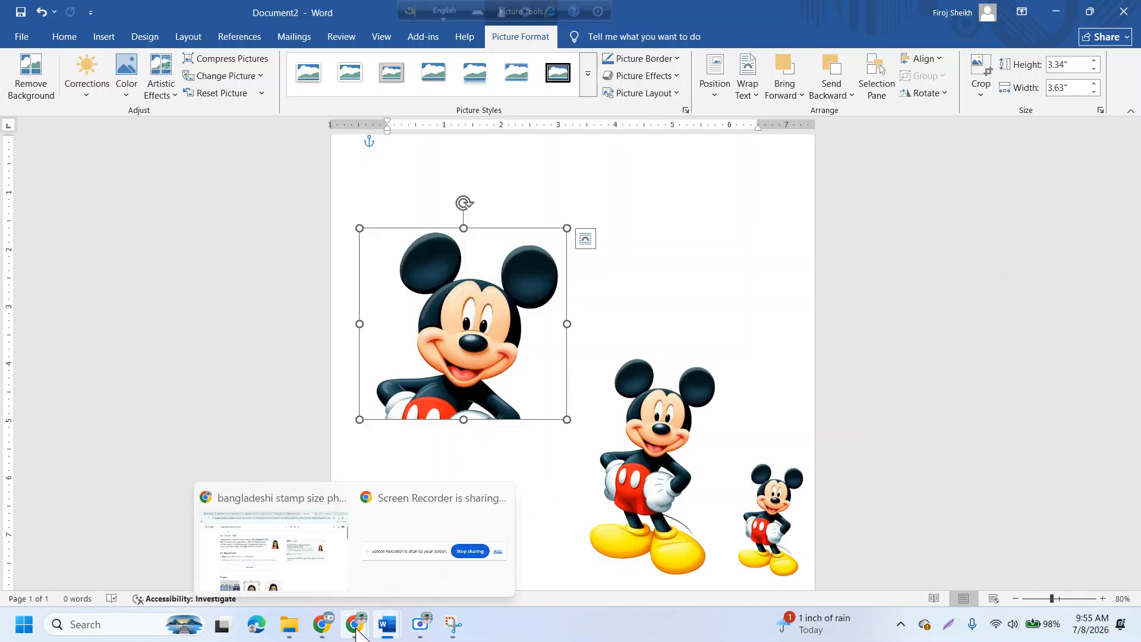
{"action": "left_click", "coordinate": [313, 551]}
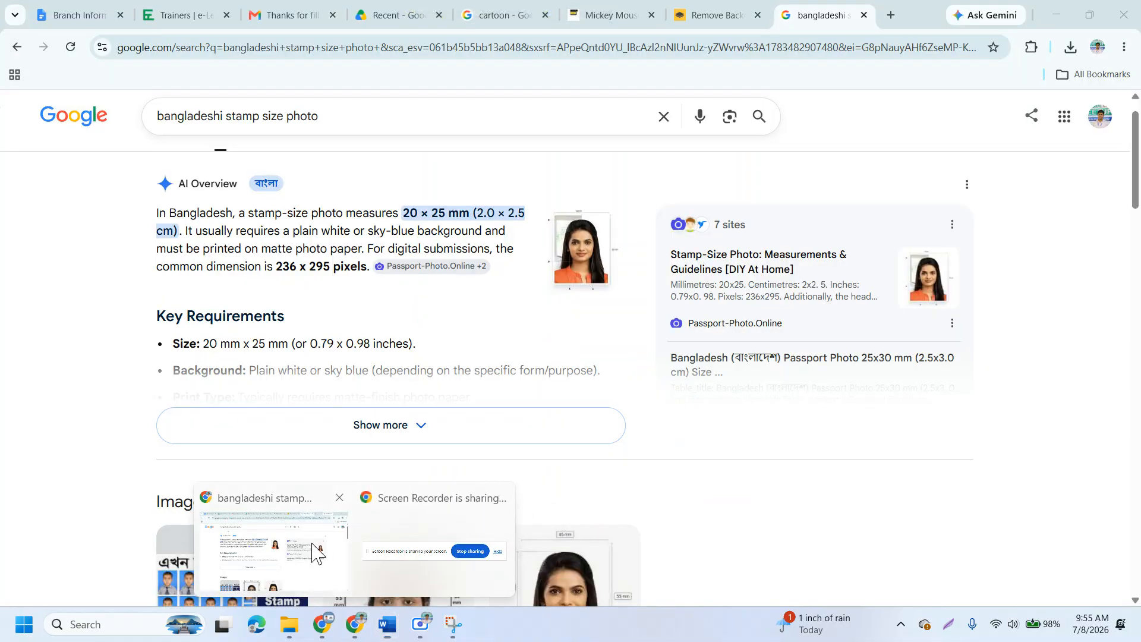
{"action": "left_click", "coordinate": [387, 113]}
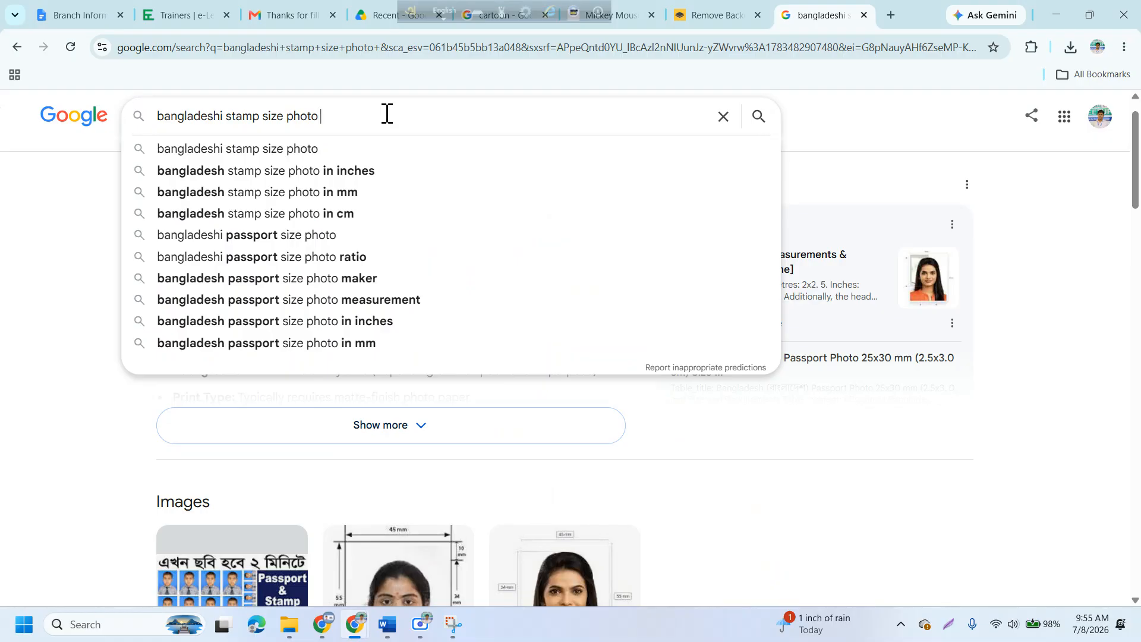
{"action": "left_click", "coordinate": [370, 186]}
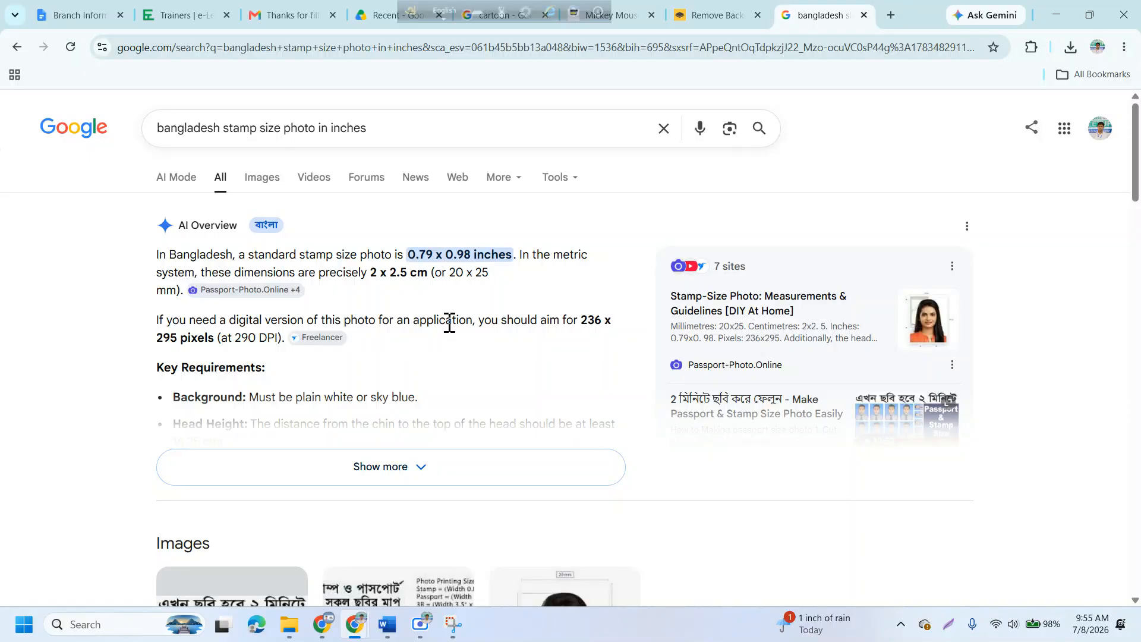
Step: Expand the AI Overview and read the stamp-size photo dimensions and requirements
{"action": "scroll", "coordinate": [448, 324], "scroll_direction": "down", "scroll_amount": 1}
{"action": "scroll", "coordinate": [521, 323], "scroll_direction": "down", "scroll_amount": 1}
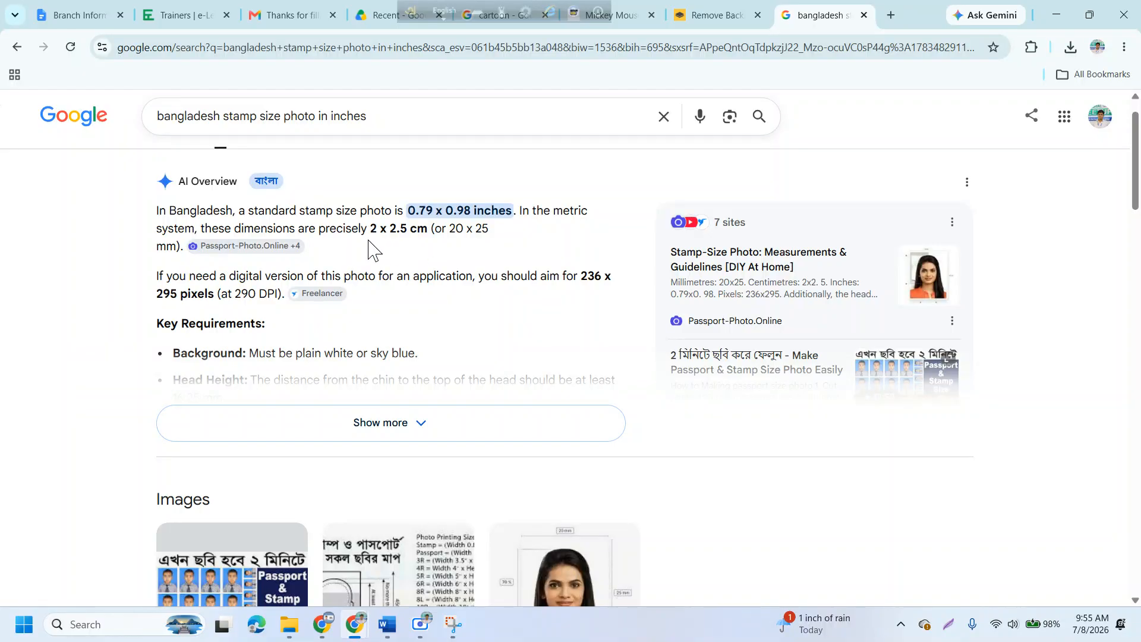
{"action": "scroll", "coordinate": [308, 217], "scroll_direction": "up", "scroll_amount": 3}
{"action": "scroll", "coordinate": [307, 218], "scroll_direction": "down", "scroll_amount": 3}
{"action": "left_click", "coordinate": [375, 437]}
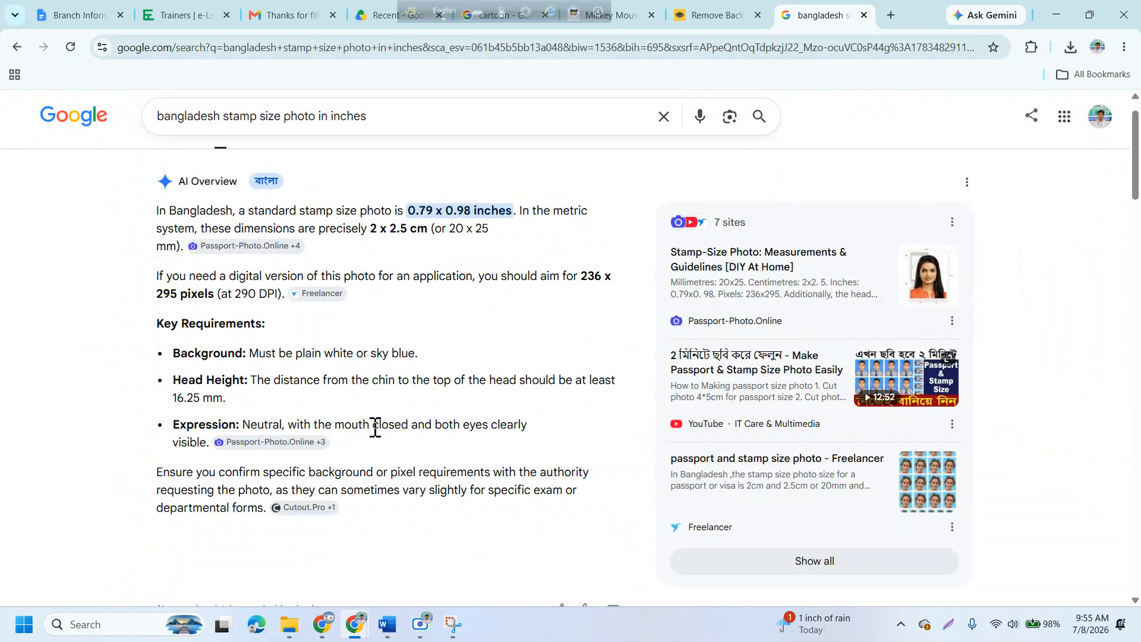
{"action": "scroll", "coordinate": [440, 438], "scroll_direction": "up", "scroll_amount": 1}
{"action": "scroll", "coordinate": [471, 370], "scroll_direction": "down", "scroll_amount": 1}
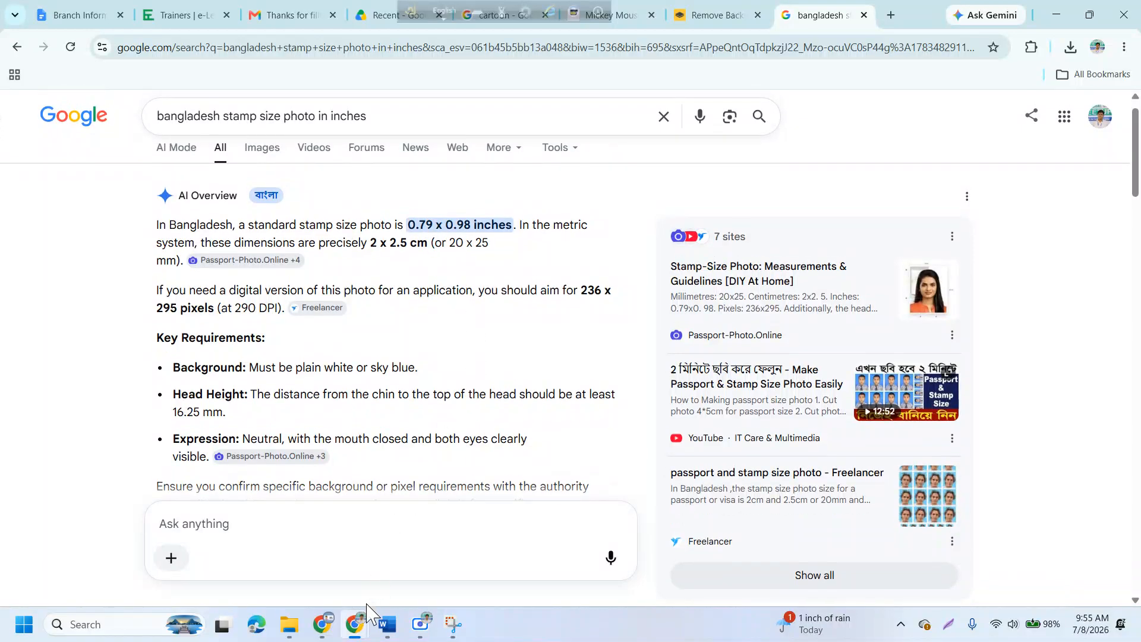
Step: Switch to Document2 in Word and set the cropped picture's width to 0.79", followed by its height to 0.98"
{"action": "mouse_move", "coordinate": [387, 631]}
{"action": "left_click", "coordinate": [472, 555]}
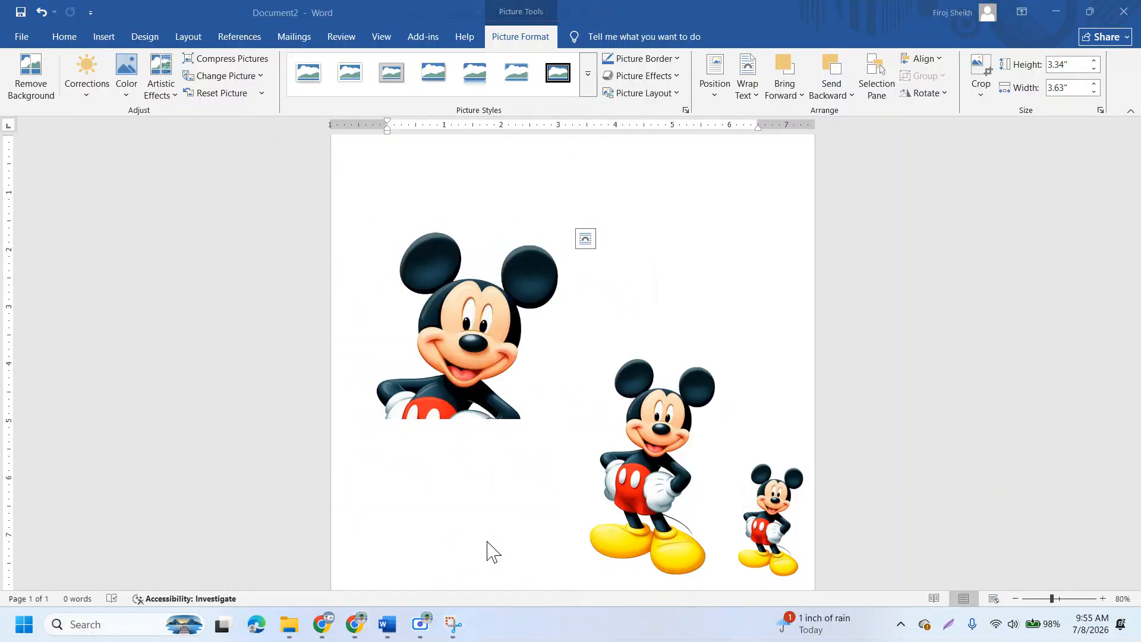
{"action": "left_click", "coordinate": [448, 348]}
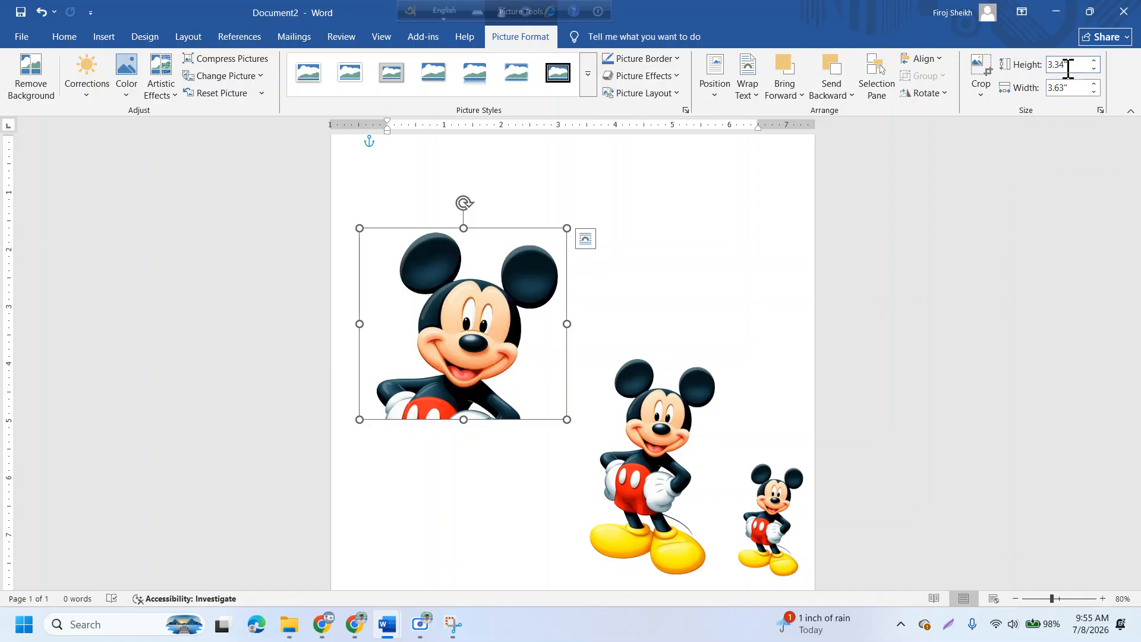
{"action": "left_click", "coordinate": [1074, 88]}
{"action": "type", "text": "0.79"}
{"action": "left_click", "coordinate": [1084, 64]}
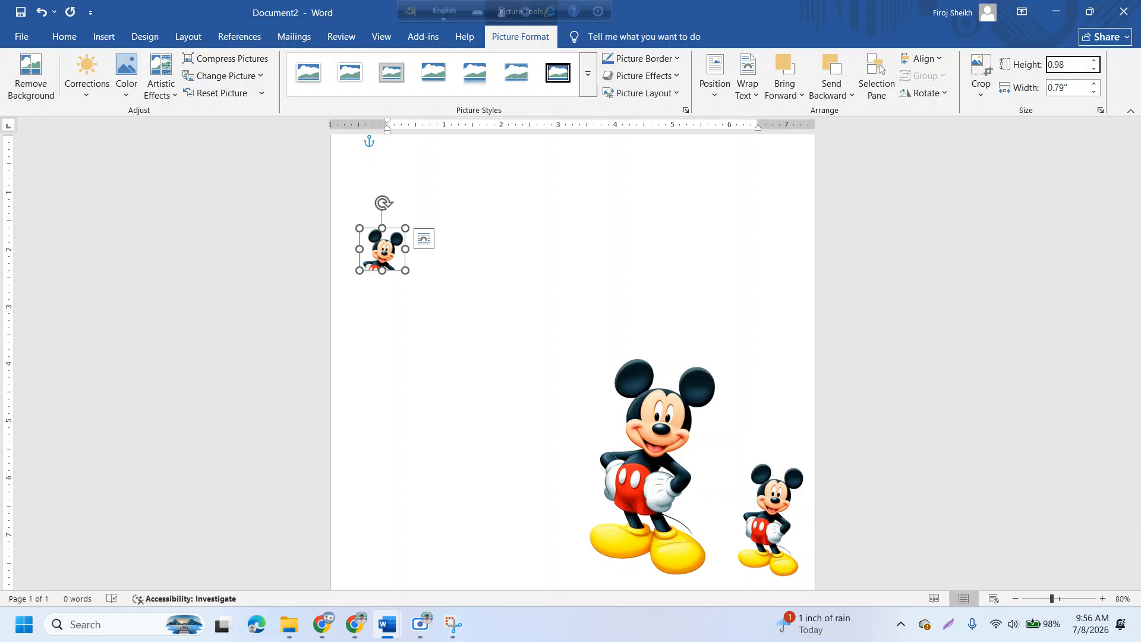
{"action": "type", "text": "0.98"}
{"action": "key", "text": "Tab"}
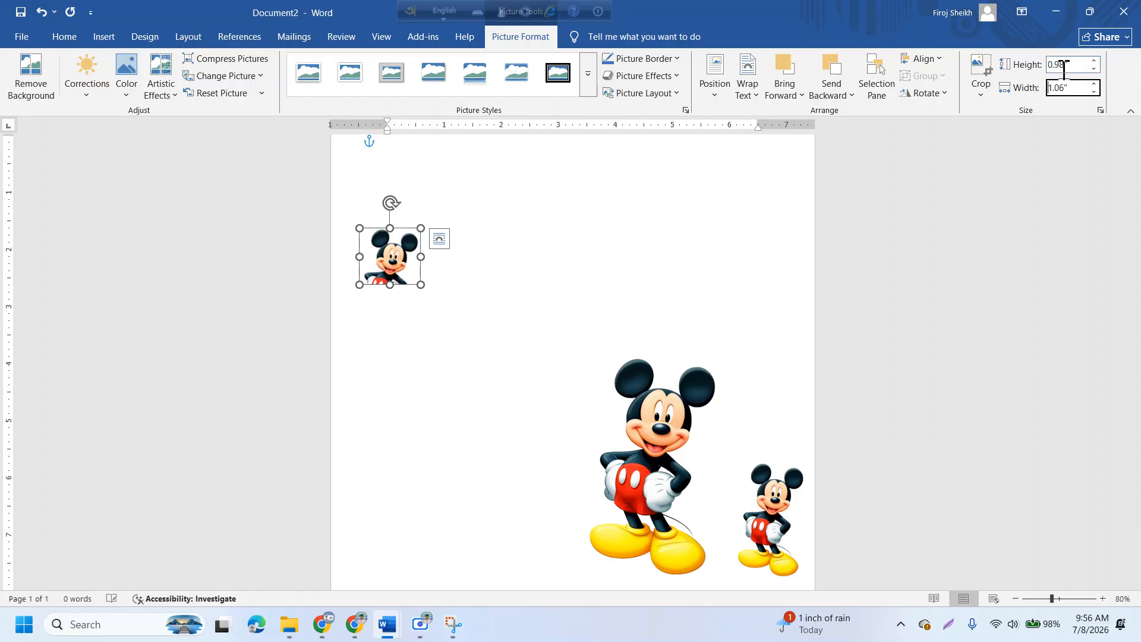
{"action": "double_click", "coordinate": [1080, 88]}
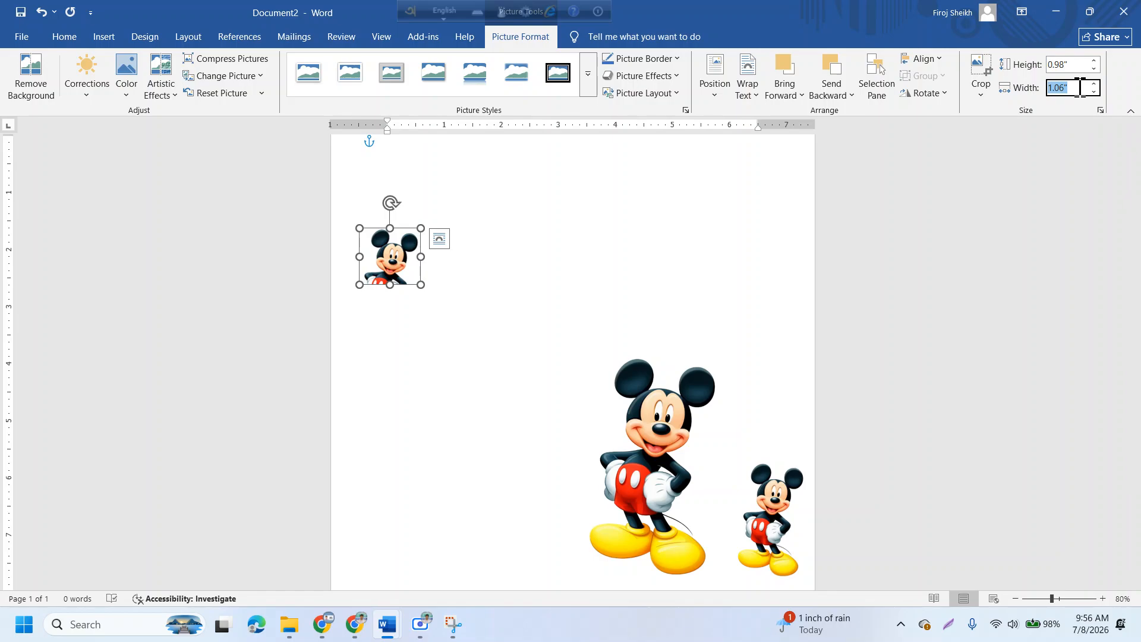
{"action": "double_click", "coordinate": [1079, 65]}
{"action": "left_click", "coordinate": [1073, 65]}
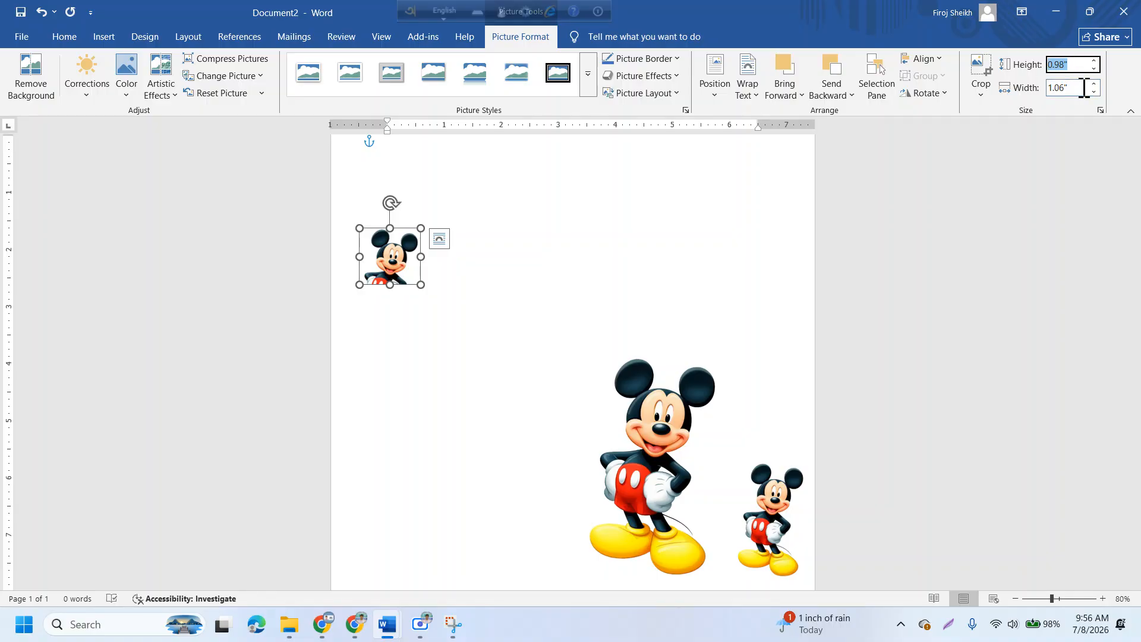
{"action": "left_click", "coordinate": [1084, 87]}
{"action": "left_click", "coordinate": [1071, 66]}
{"action": "left_click", "coordinate": [1073, 89]}
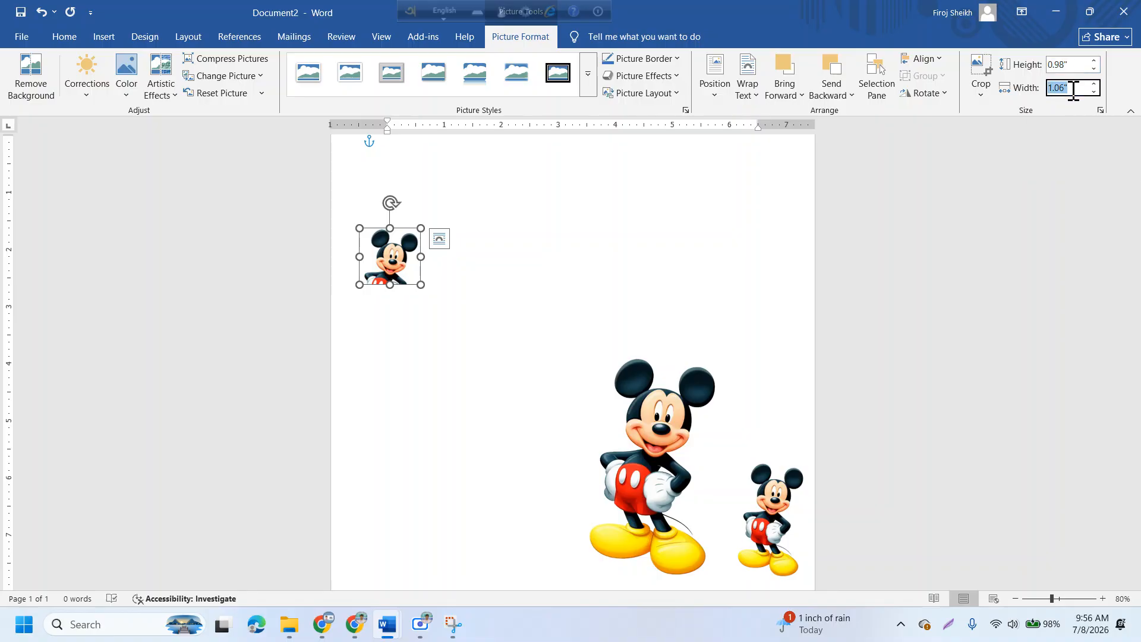
Step: Turn off Lock aspect ratio in the cropped picture's layout size settings and apply the change
{"action": "left_click", "coordinate": [1100, 112]}
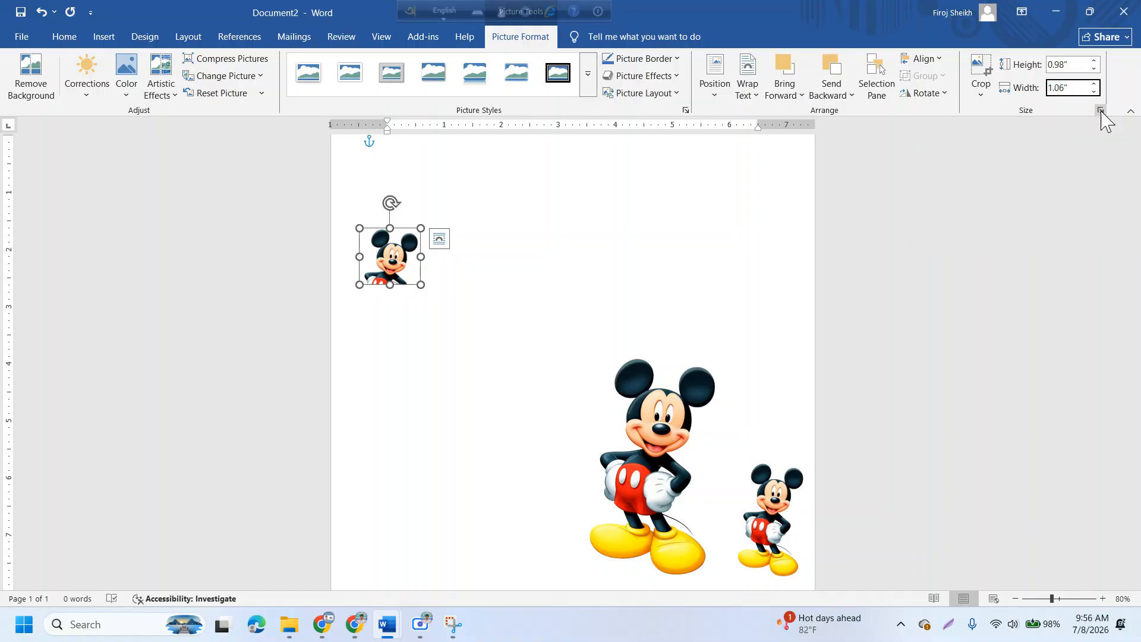
{"action": "left_click_drag", "start_coordinate": [913, 119], "coordinate": [841, 156]}
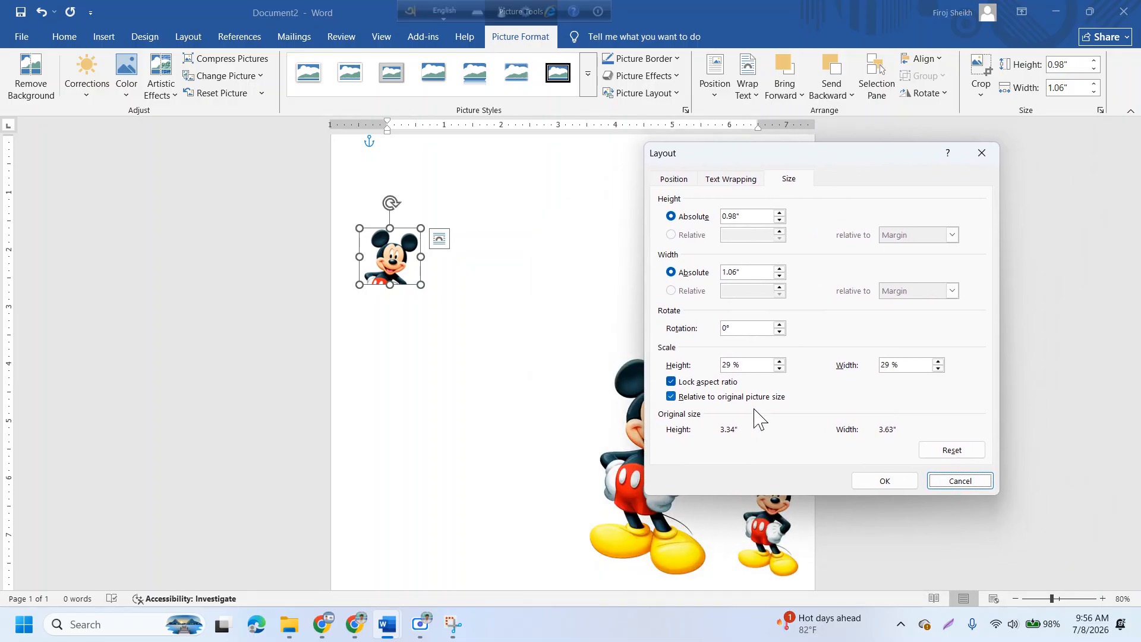
{"action": "left_click", "coordinate": [671, 382]}
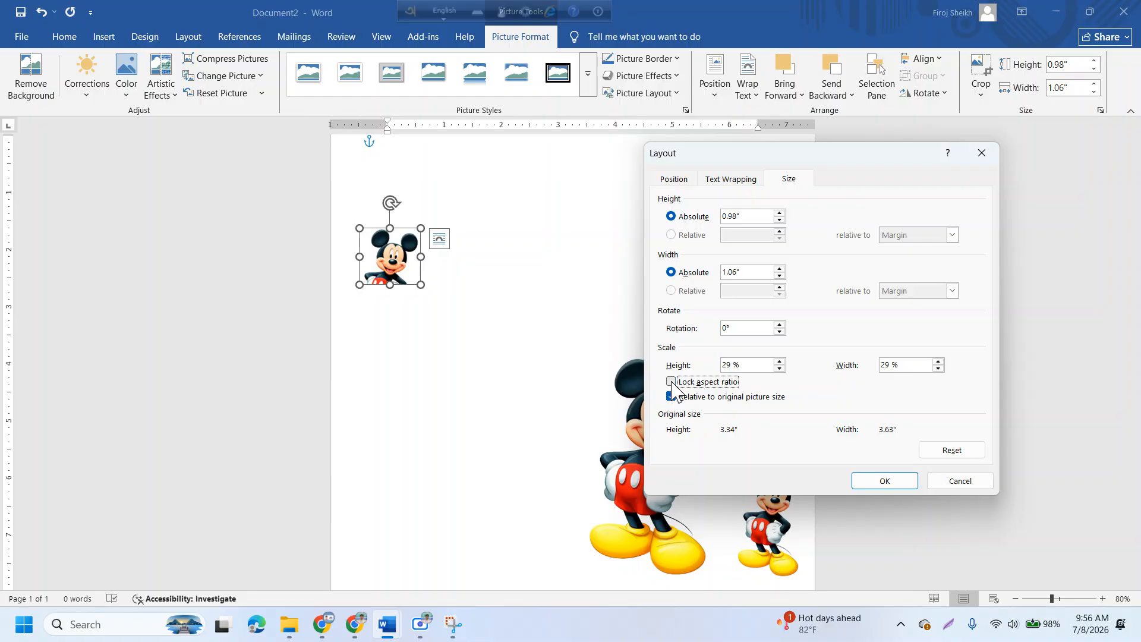
{"action": "left_click", "coordinate": [882, 486]}
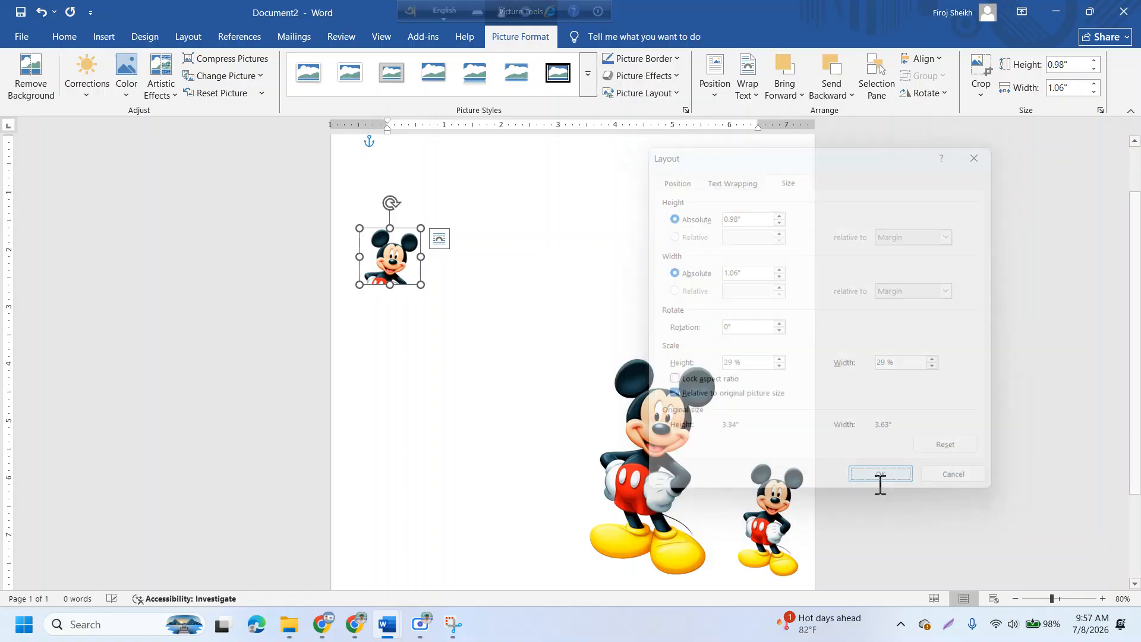
Step: Set the cropped picture's width to 0.79" and clear the selection
{"action": "left_click", "coordinate": [1072, 88]}
{"action": "left_click", "coordinate": [1072, 88]}
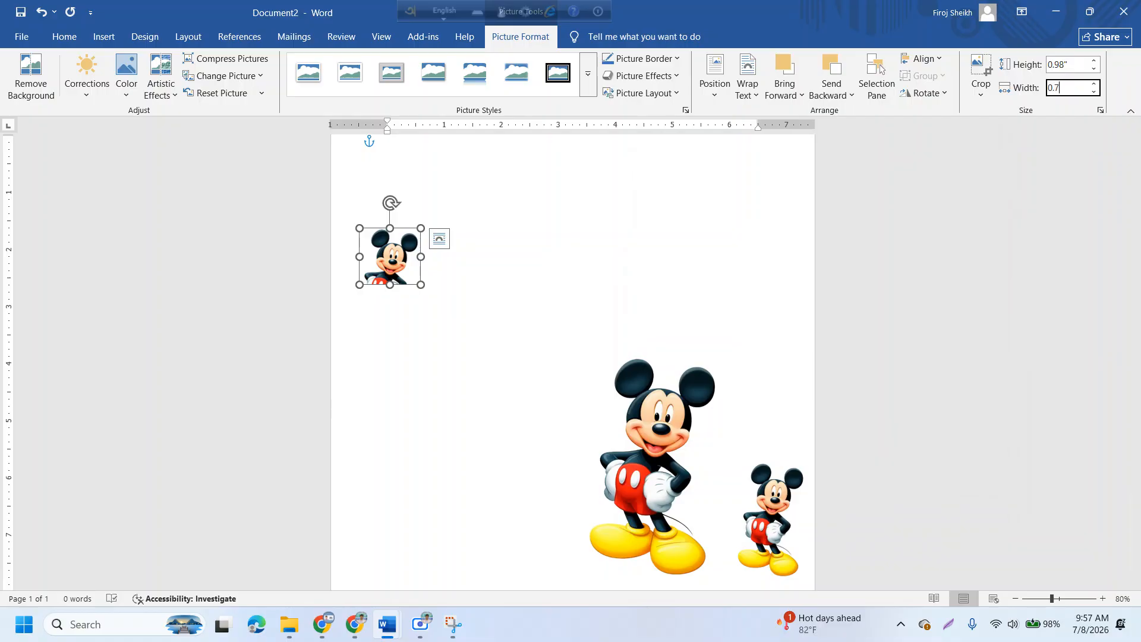
{"action": "key", "text": "Return"}
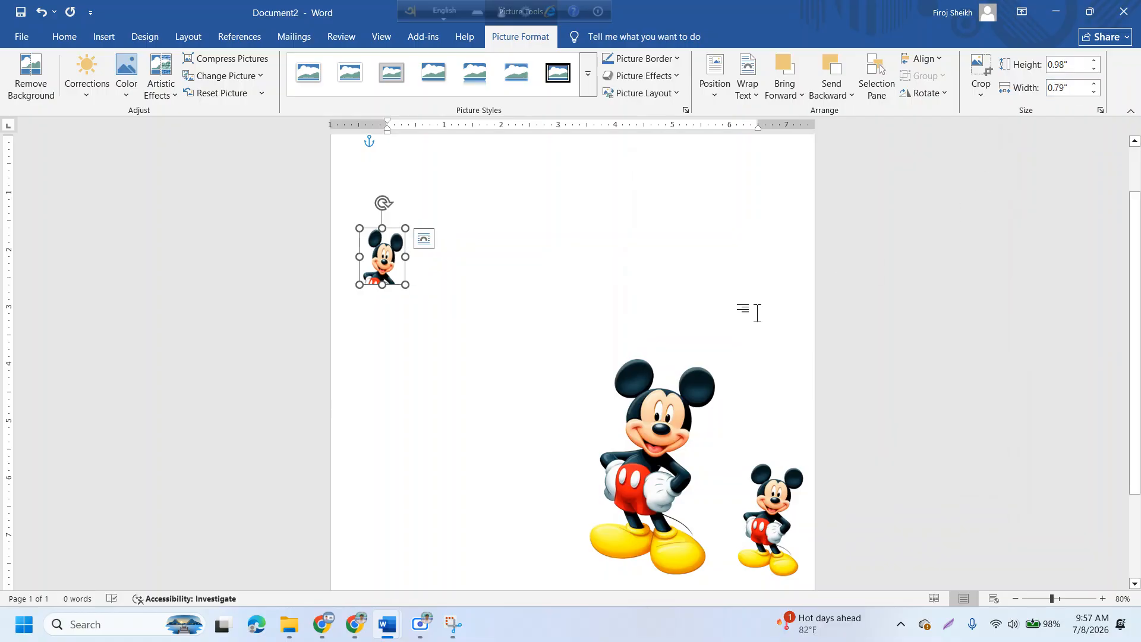
{"action": "left_click", "coordinate": [452, 308]}
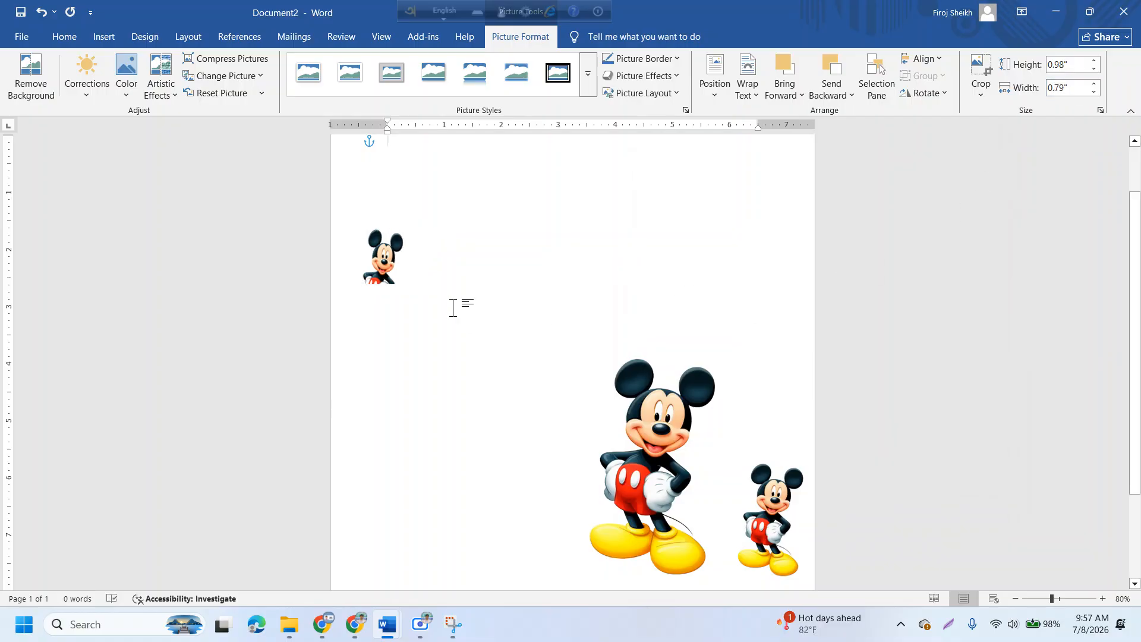
Step: Select the stamp-size picture and inspect it at a higher magnification, including its height value
{"action": "left_click", "coordinate": [385, 262]}
{"action": "scroll", "coordinate": [386, 262], "scroll_direction": "up", "scroll_amount": 3}
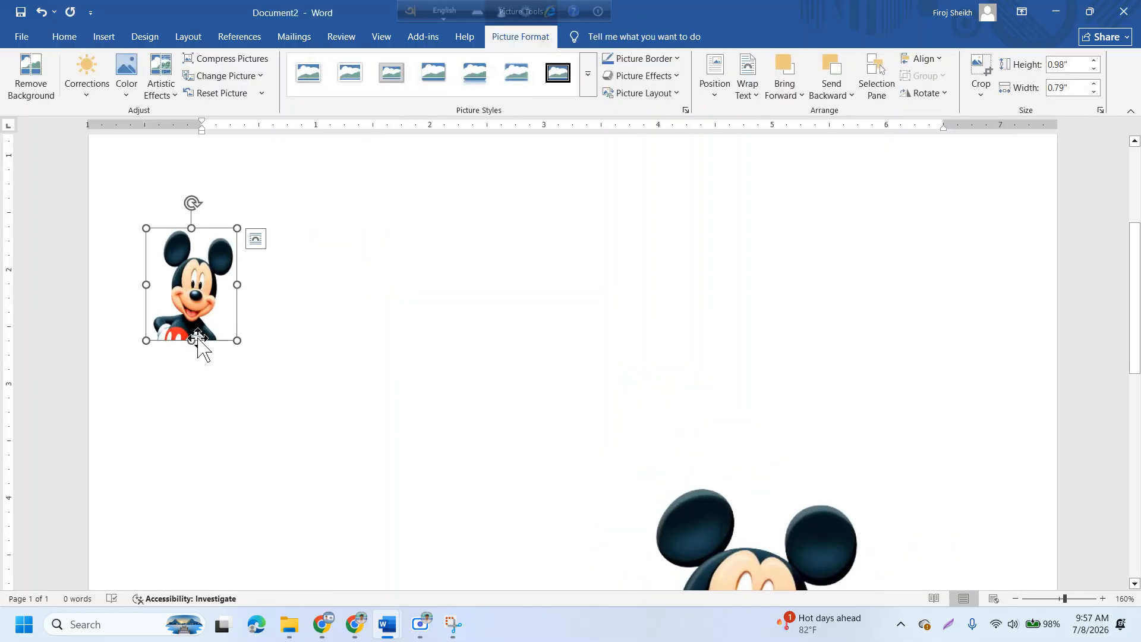
{"action": "scroll", "coordinate": [309, 279], "scroll_direction": "down", "scroll_amount": 2}
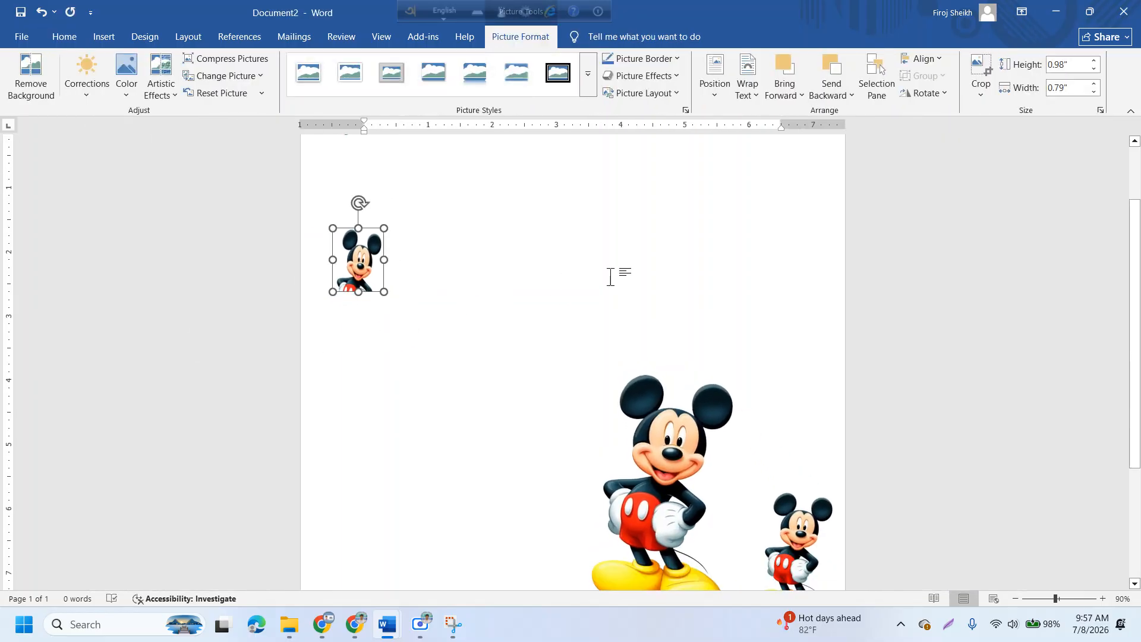
{"action": "left_click", "coordinate": [1086, 67]}
{"action": "left_click", "coordinate": [1084, 66]}
Step: Switch to Chrome and search Google for "pixel into inches"
{"action": "left_click", "coordinate": [306, 586]}
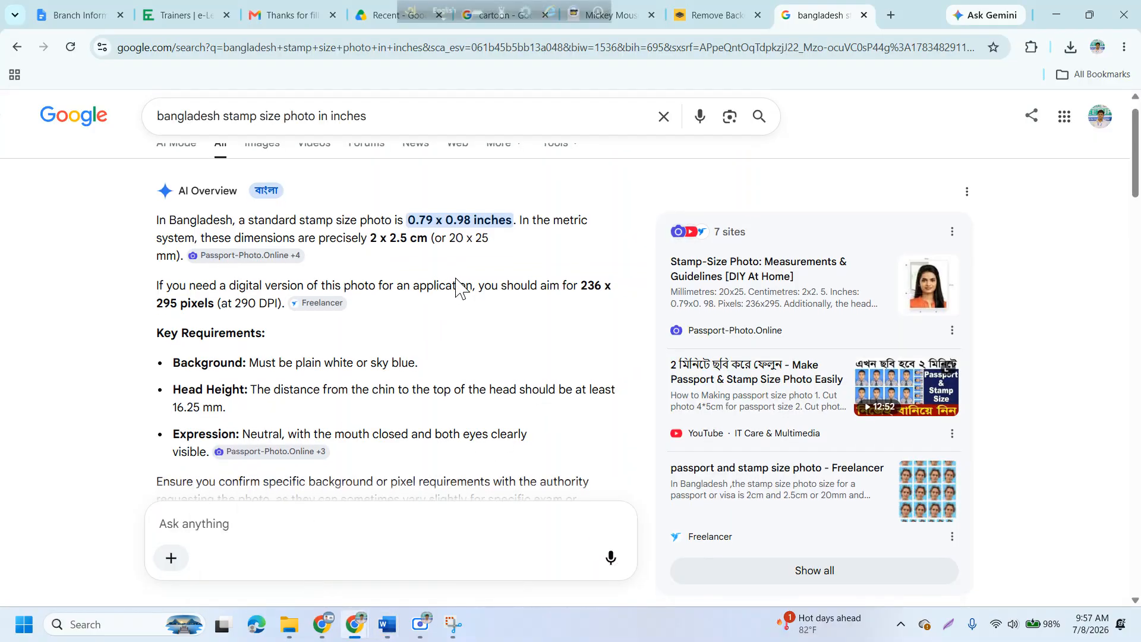
{"action": "scroll", "coordinate": [457, 282], "scroll_direction": "up", "scroll_amount": 1}
{"action": "left_click", "coordinate": [232, 47]}
{"action": "type", "text": "pixc"}
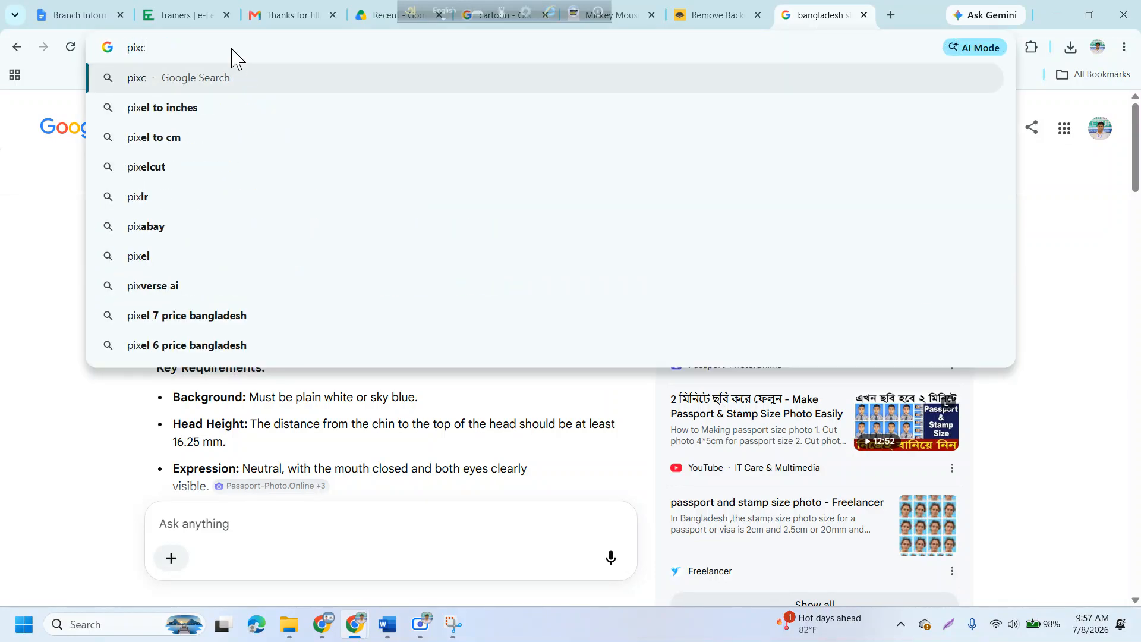
{"action": "type", "text": "el into"}
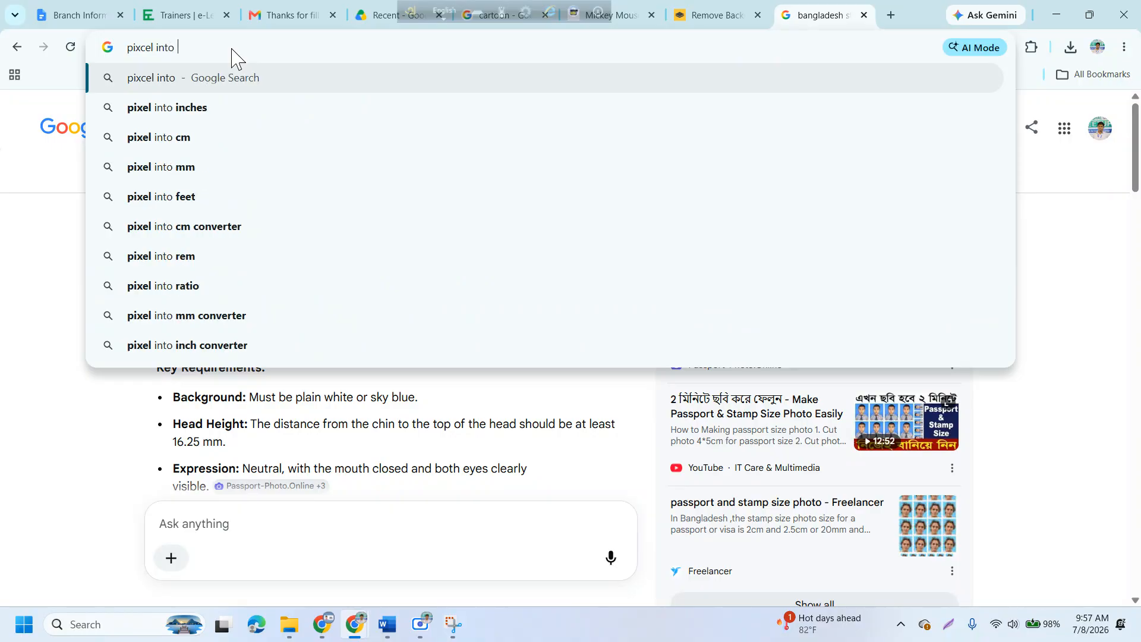
{"action": "key", "text": "Down"}
{"action": "key", "text": "Return"}
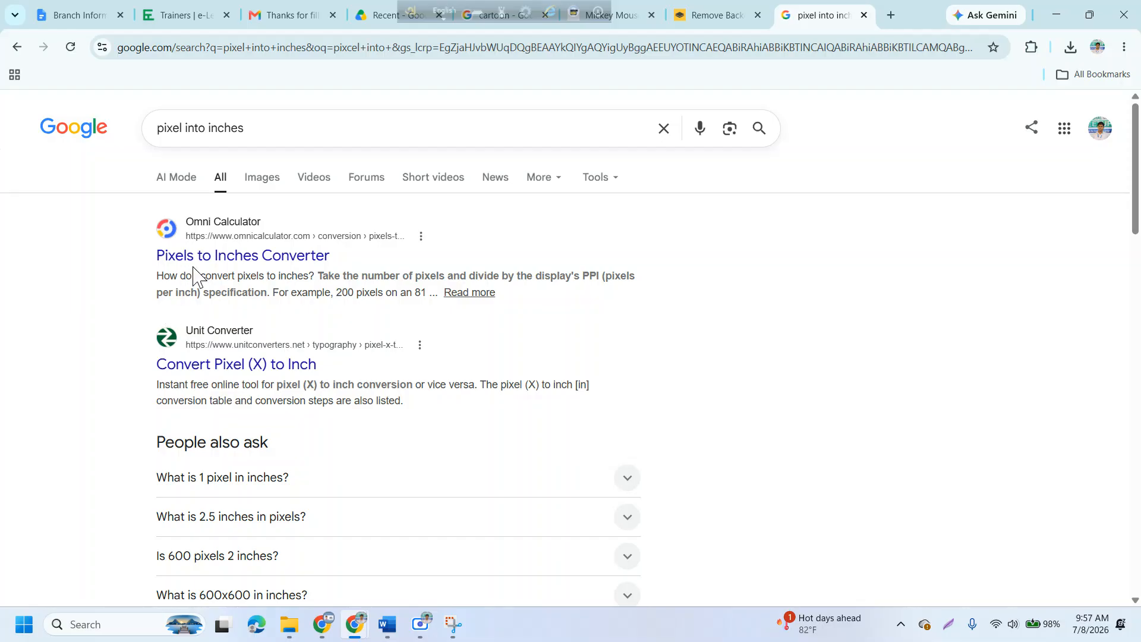
Step: Open Omni Calculator's Pixels to Inches Converter and convert 300 pixels to inches
{"action": "left_click", "coordinate": [196, 264]}
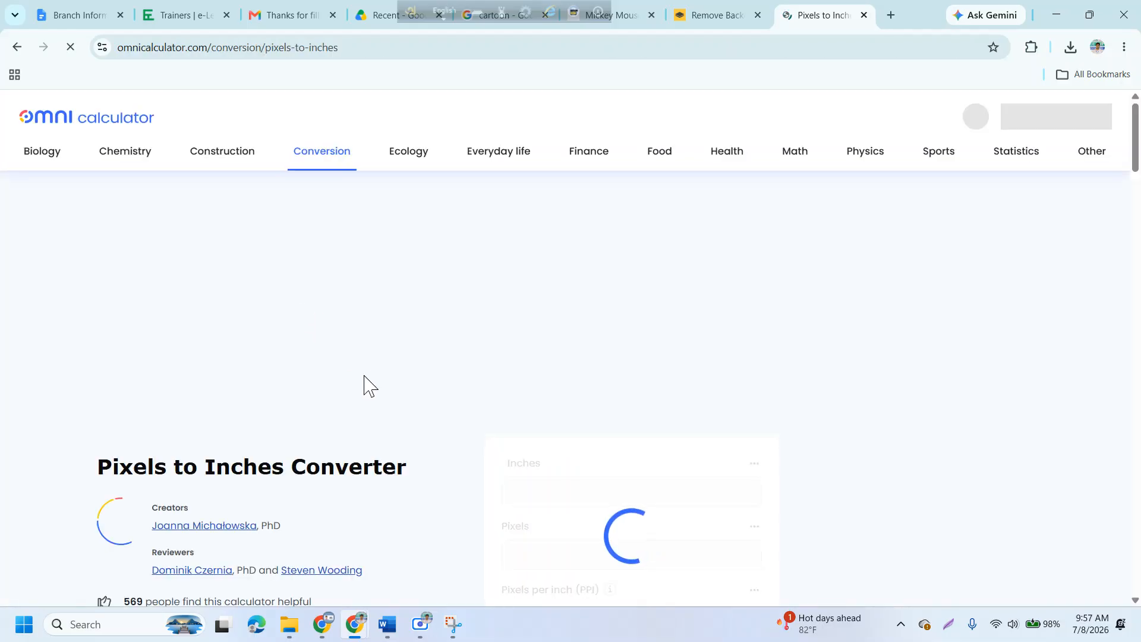
{"action": "scroll", "coordinate": [571, 420], "scroll_direction": "down", "scroll_amount": 3}
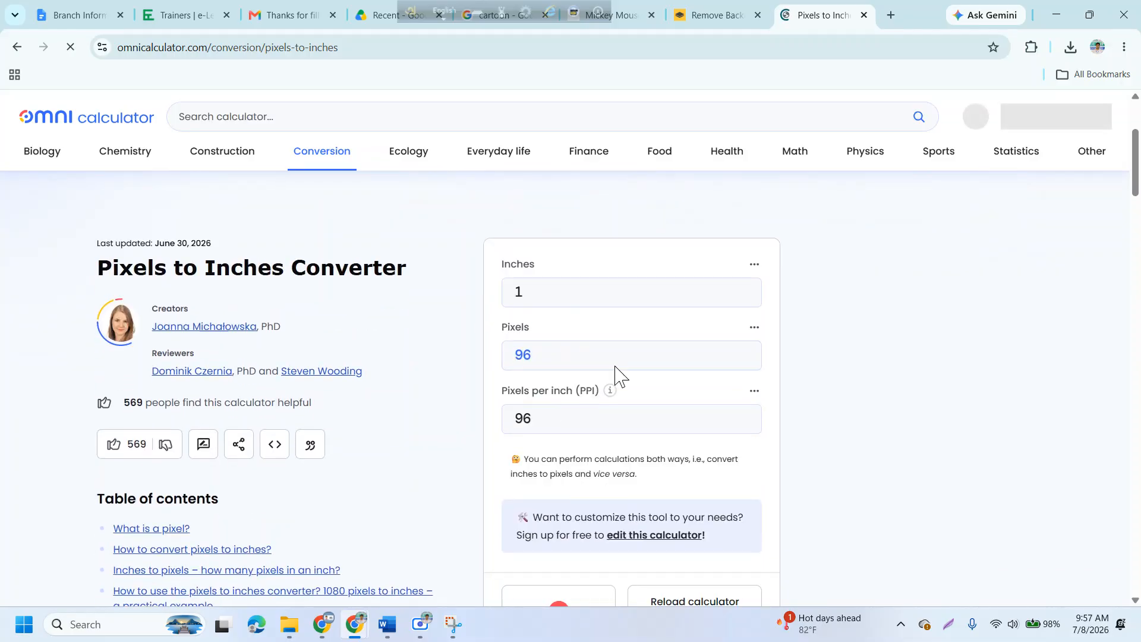
{"action": "left_click", "coordinate": [580, 302]}
{"action": "left_click", "coordinate": [565, 359]}
{"action": "double_click", "coordinate": [566, 360]}
{"action": "type", "text": "300"}
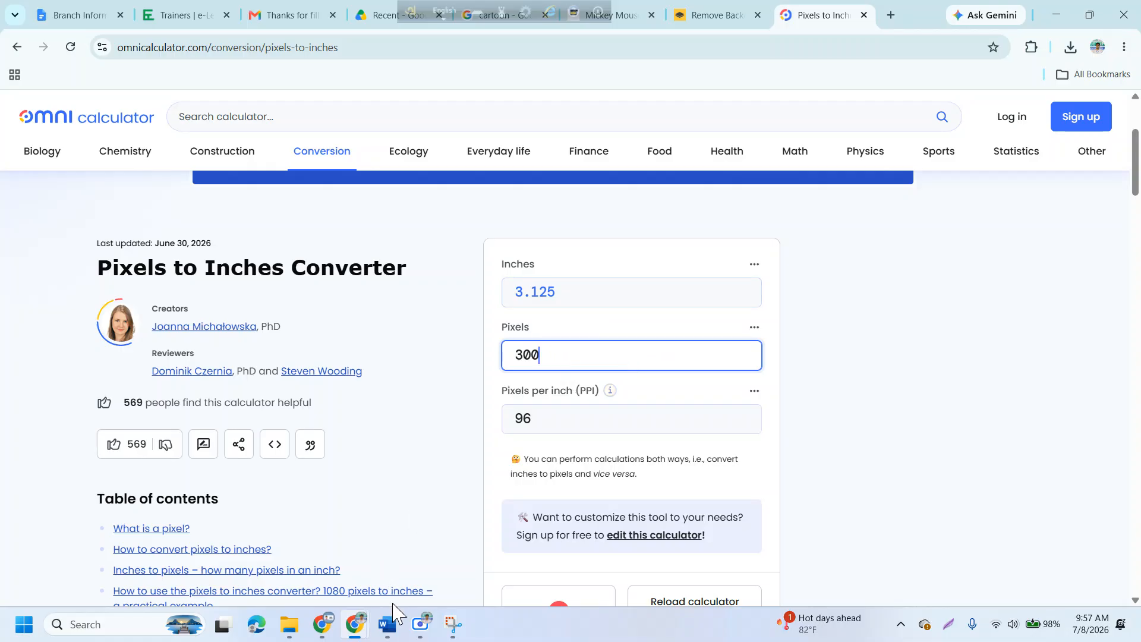
Step: Switch to Document2 in Word and set the selected cropped Mickey Mouse picture's height to 3.25"
{"action": "left_click", "coordinate": [402, 627]}
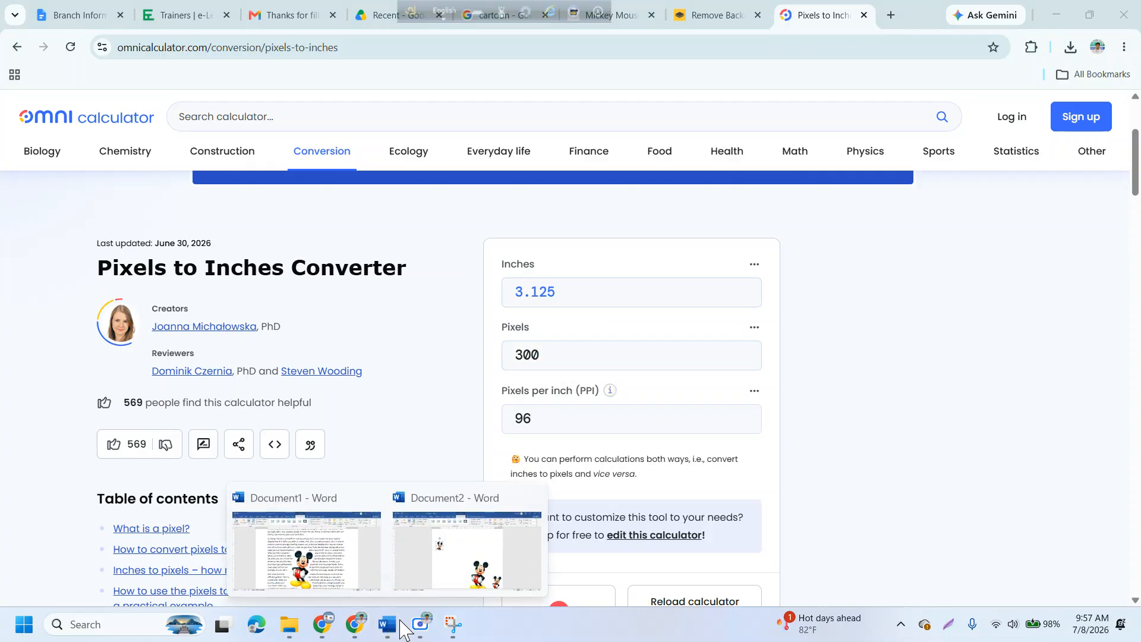
{"action": "left_click", "coordinate": [484, 556]}
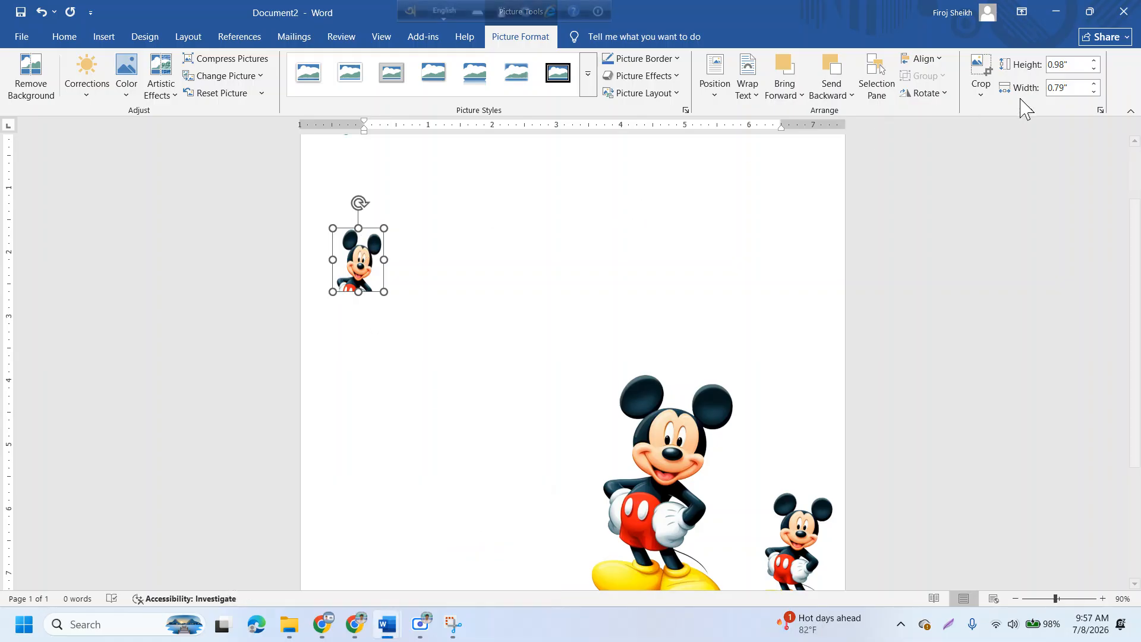
{"action": "left_click", "coordinate": [1079, 67]}
{"action": "left_click", "coordinate": [1079, 65]}
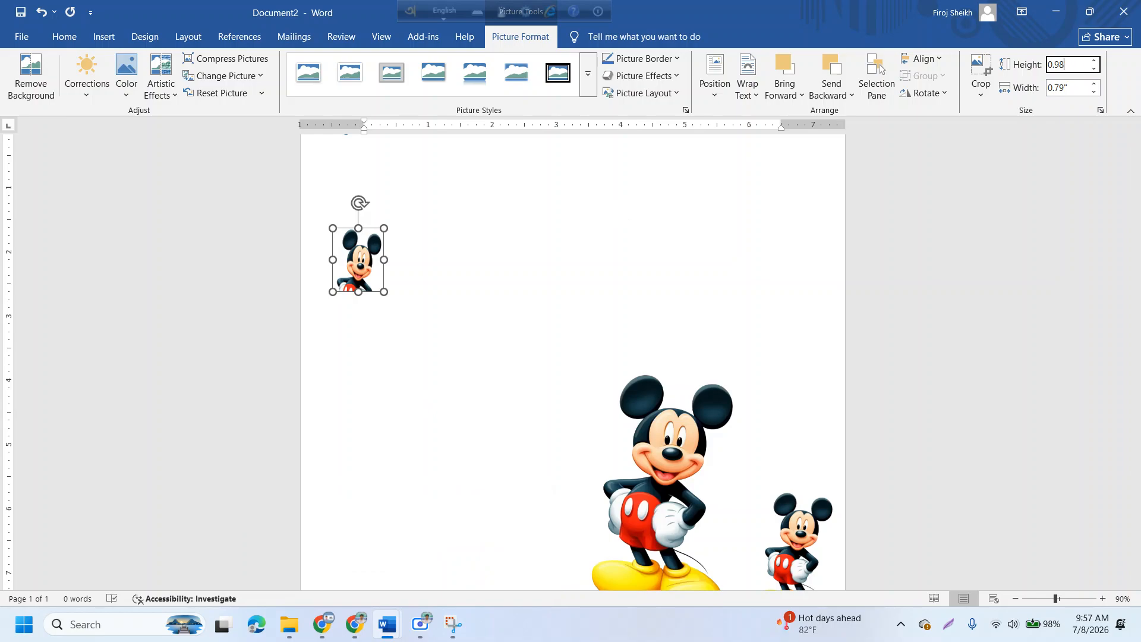
{"action": "type", "text": "3.25"}
{"action": "key", "text": "Tab"}
Step: Set the cropped picture's width to 3.25" and clear the selection
{"action": "type", "text": "3"}
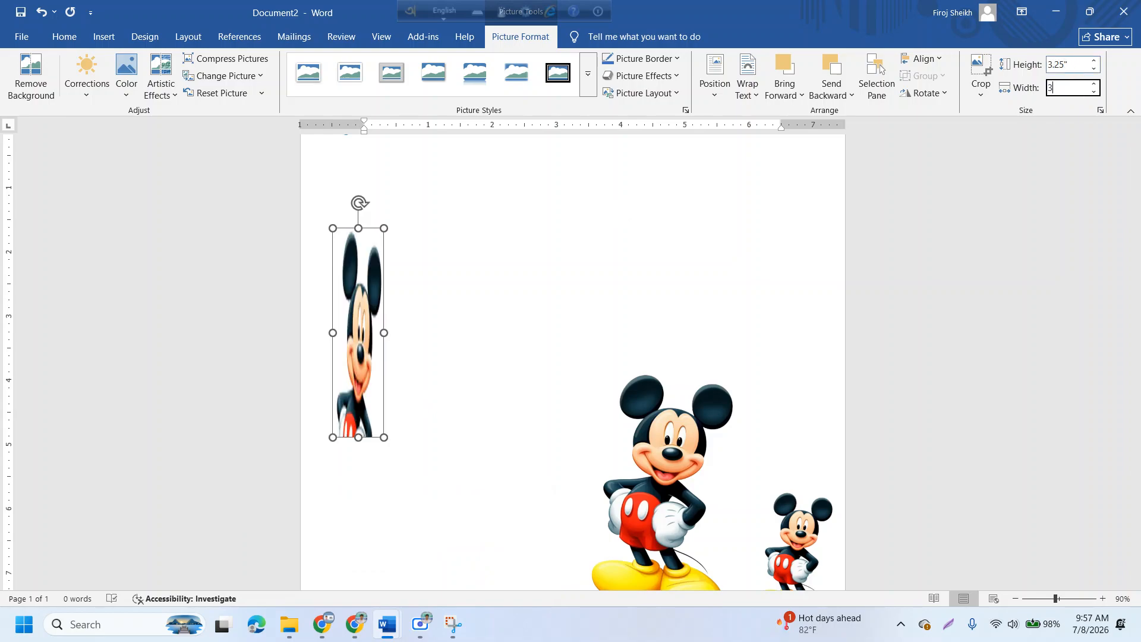
{"action": "type", "text": ".25"}
{"action": "key", "text": "Return"}
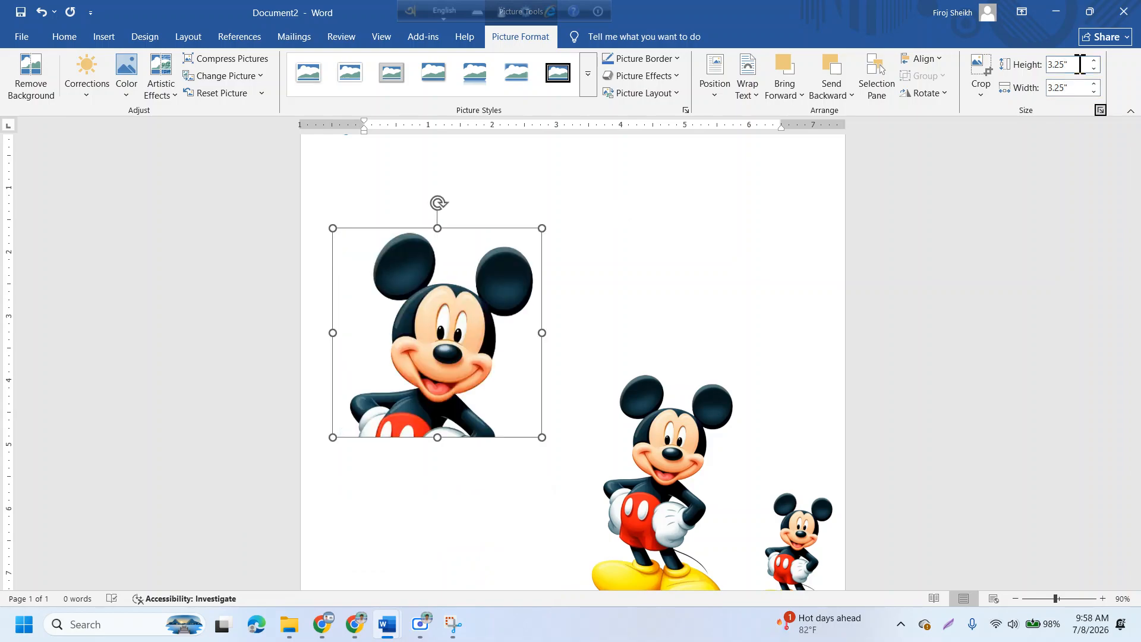
{"action": "left_click", "coordinate": [634, 276]}
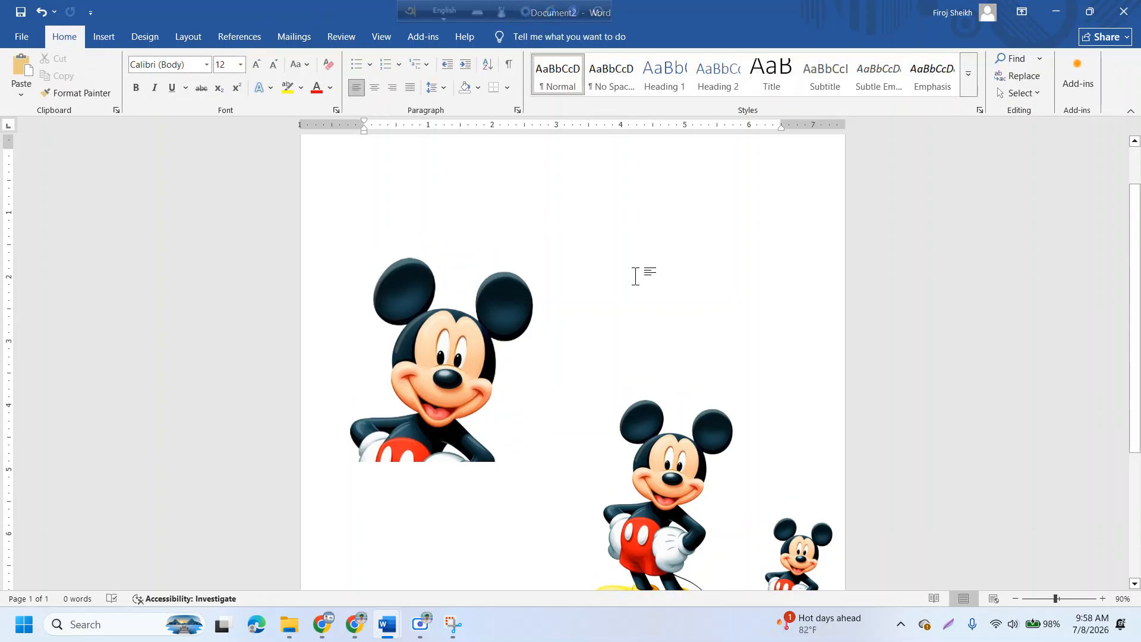
Step: Select the resized cropped picture, and after that the larger full-body Mickey Mouse picture, to view their dimensions
{"action": "left_click", "coordinate": [442, 353]}
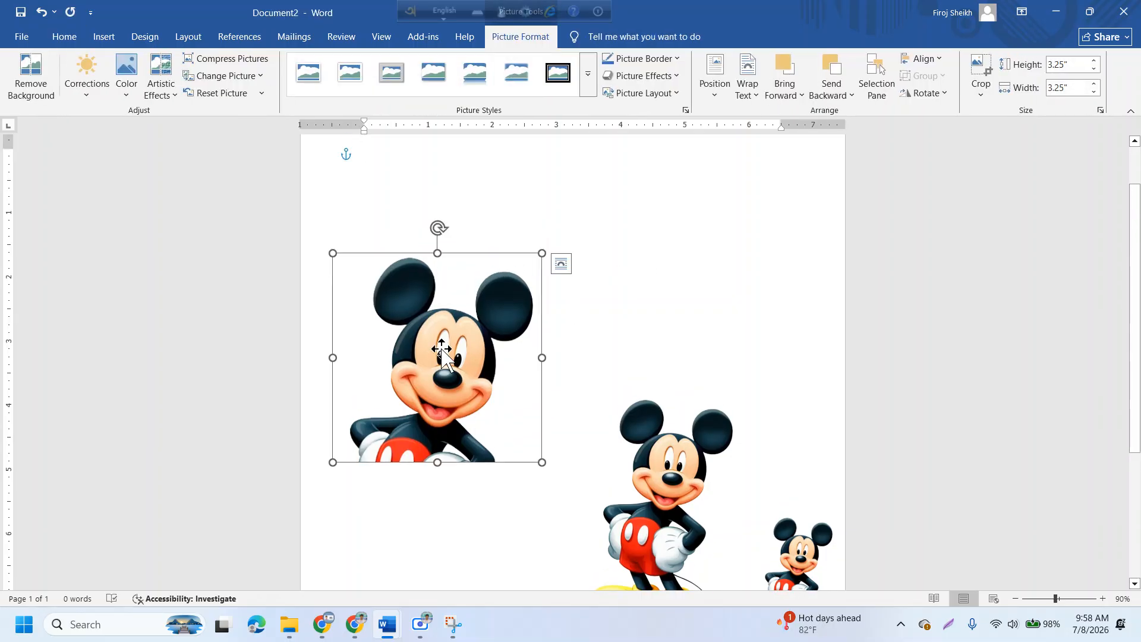
{"action": "scroll", "coordinate": [581, 391], "scroll_direction": "down", "scroll_amount": 1}
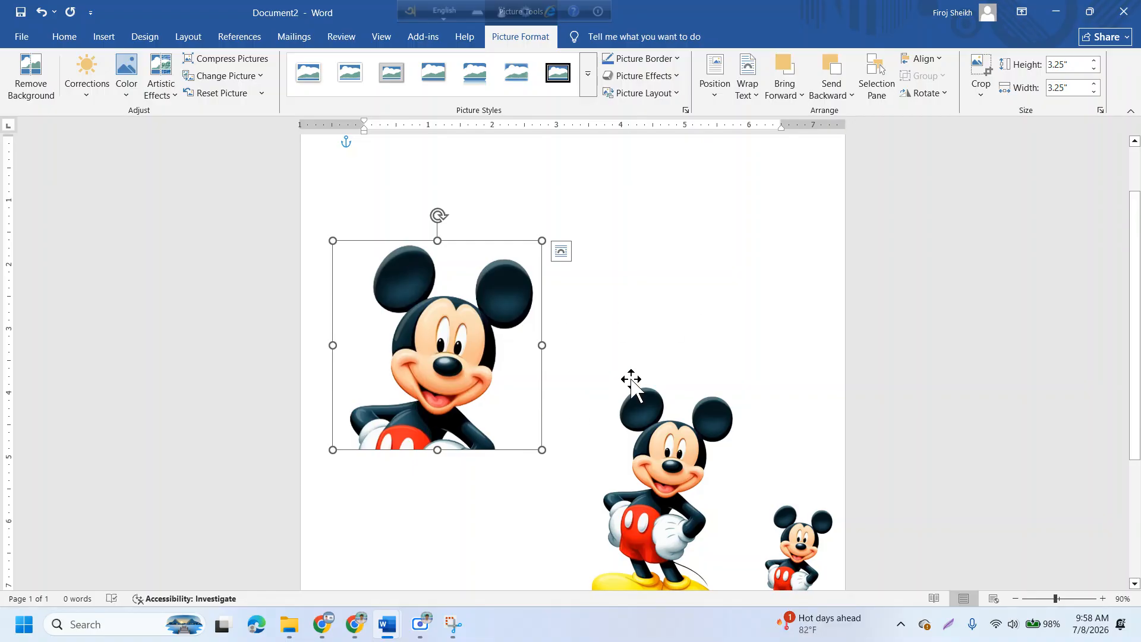
{"action": "left_click", "coordinate": [631, 382]}
{"action": "mouse_move", "coordinate": [422, 623]}
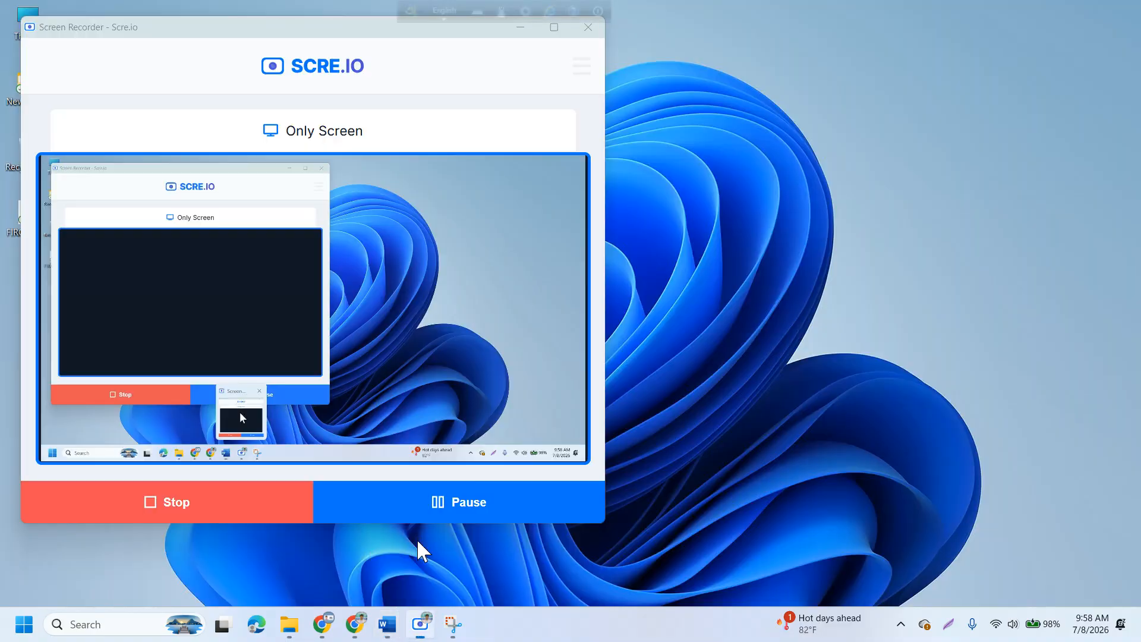
{"action": "left_click", "coordinate": [418, 541]}
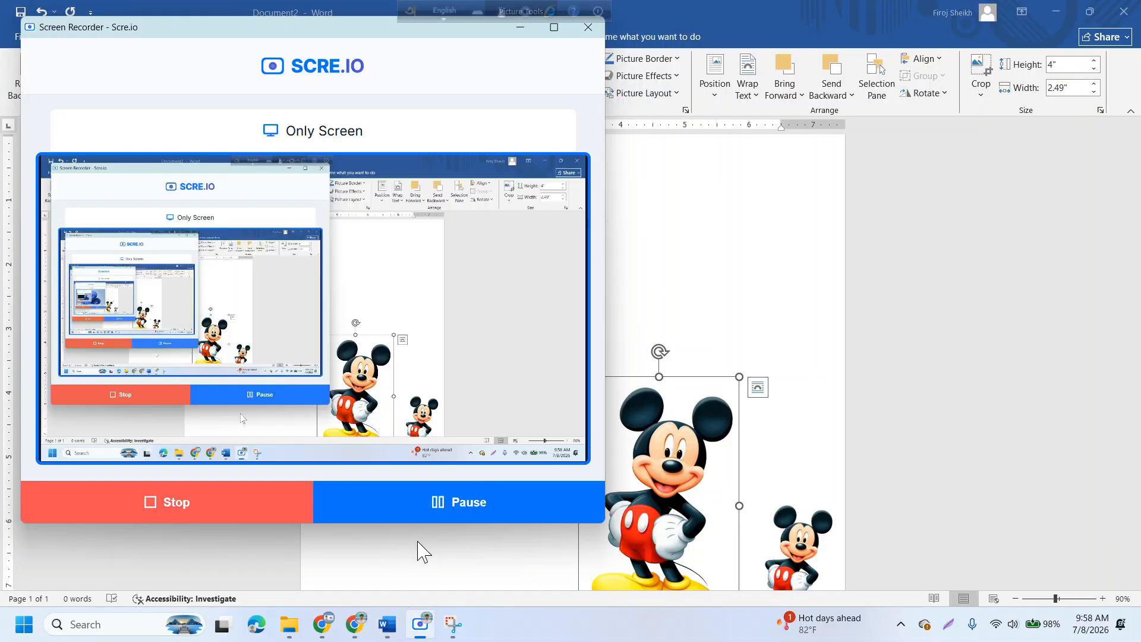